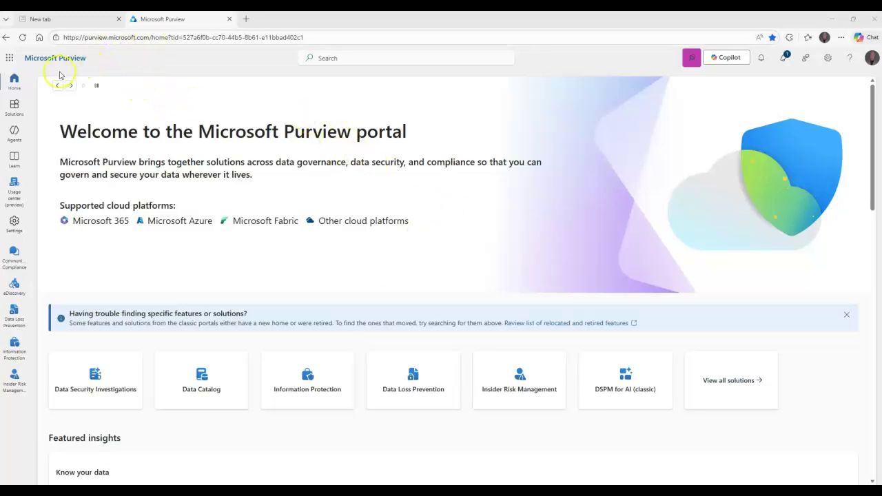
Step: Open the Insider Risk Management solution and look at the top recommended actions on its overview
left_click(18, 108)
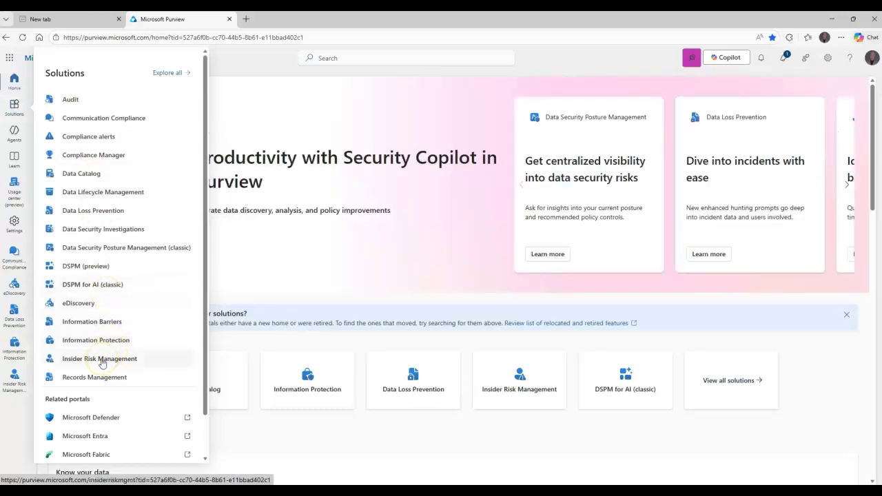
left_click(107, 365)
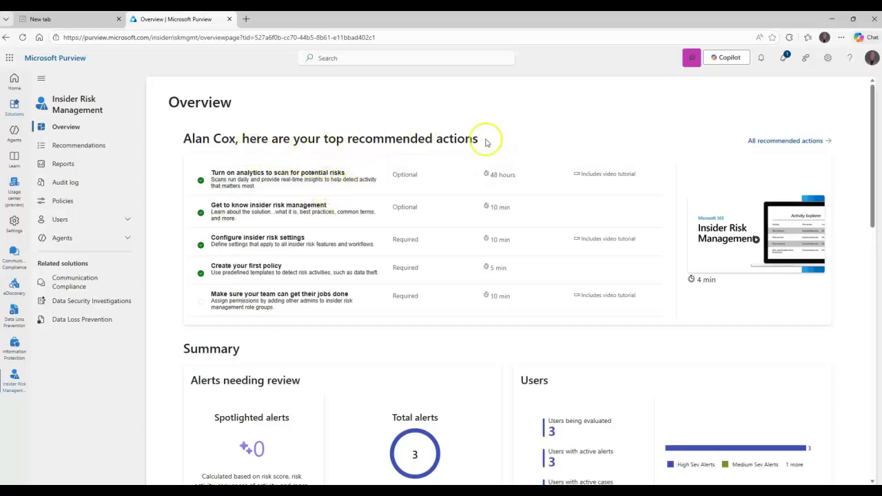
left_click_drag(483, 140, 182, 139)
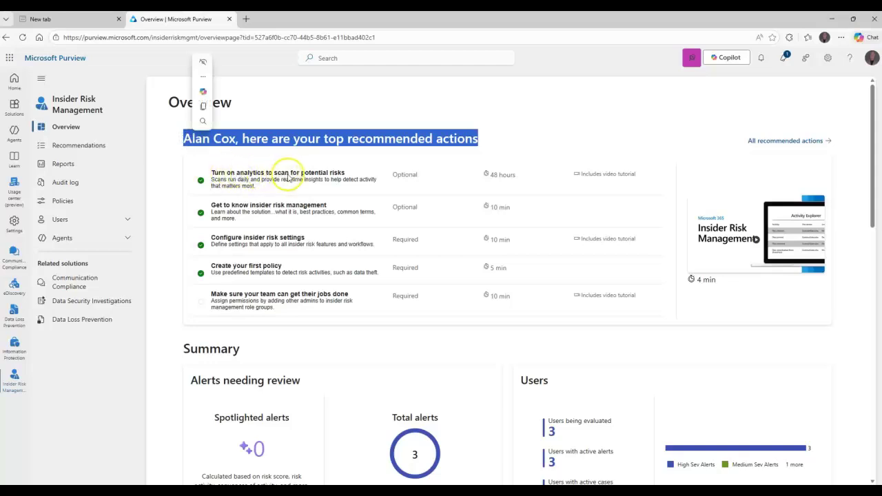
left_click(515, 116)
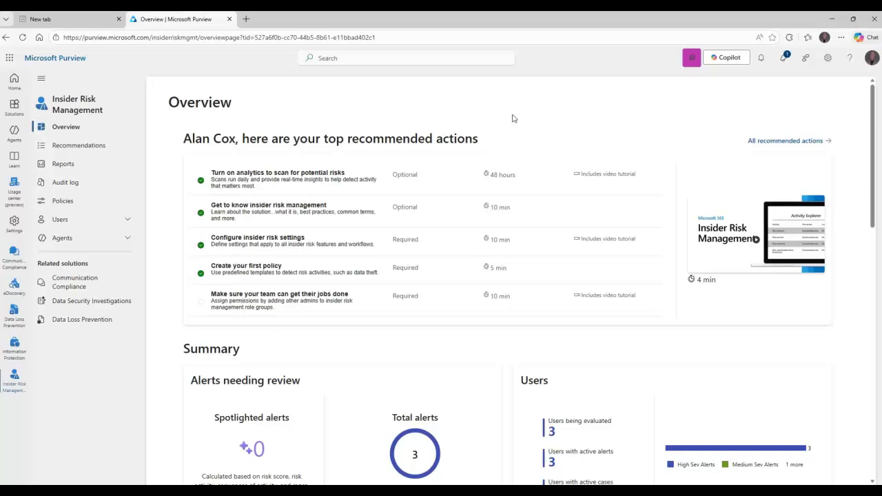
Step: Read the "Get to know insider risk management" guidance, including the definition of indicators among the common terms, and close it
left_click(325, 205)
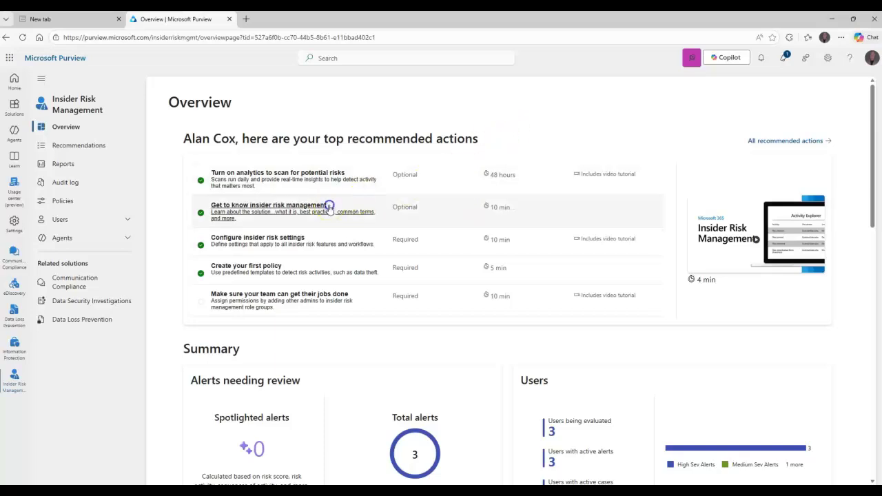
scroll(714, 220, "down", 3)
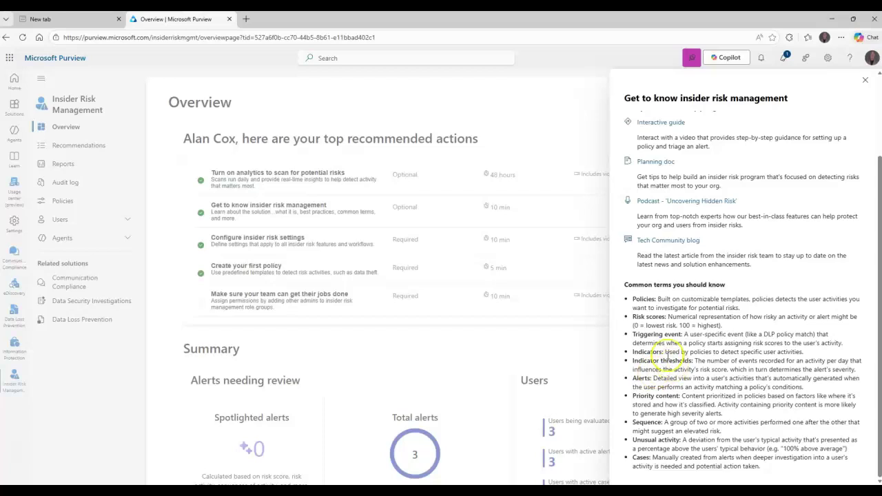
left_click_drag(664, 352, 804, 352)
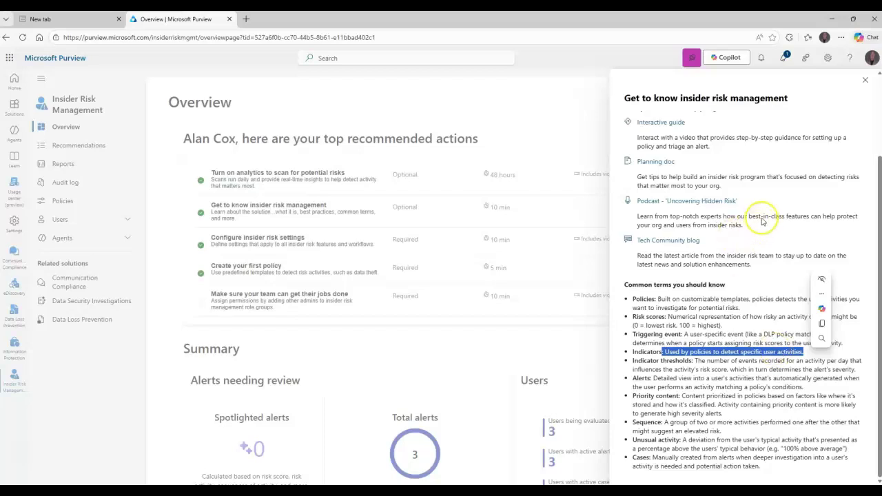
left_click(866, 79)
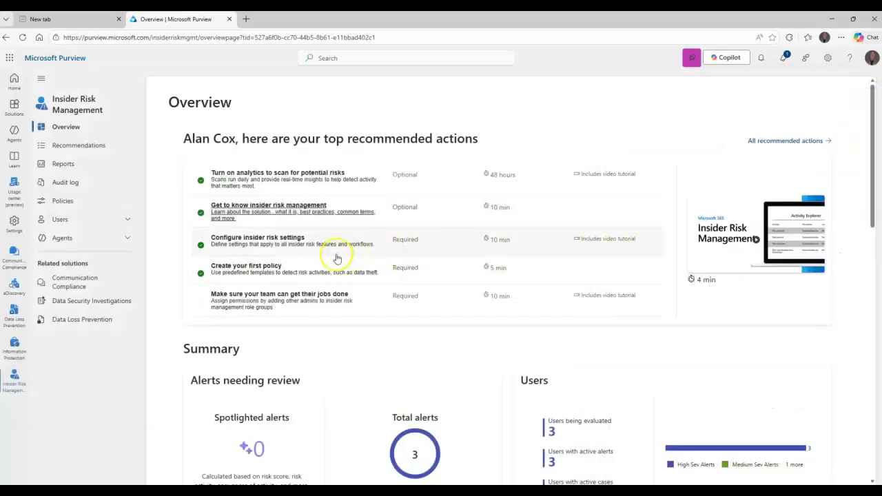
Step: Read the "Configure insider risk settings" guidance on policy indicators and email notifications, plus the "Create your first policy" guidance, closing each
left_click(292, 238)
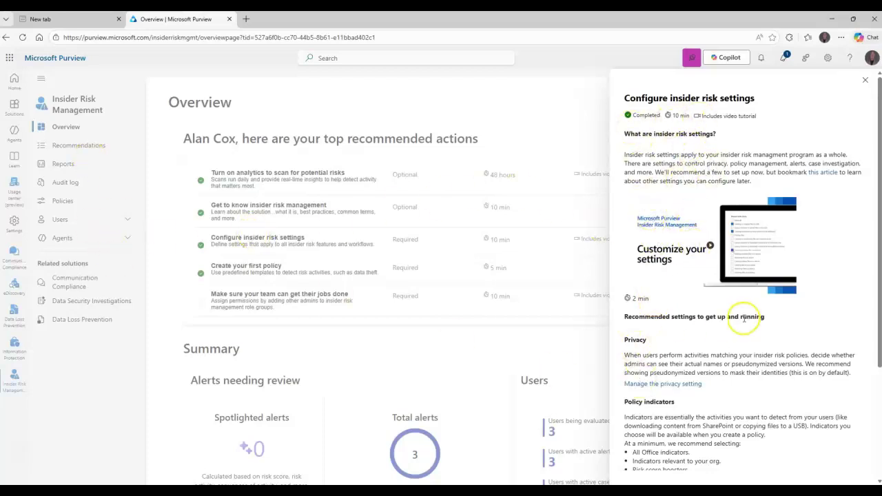
scroll(744, 315, "down", 2)
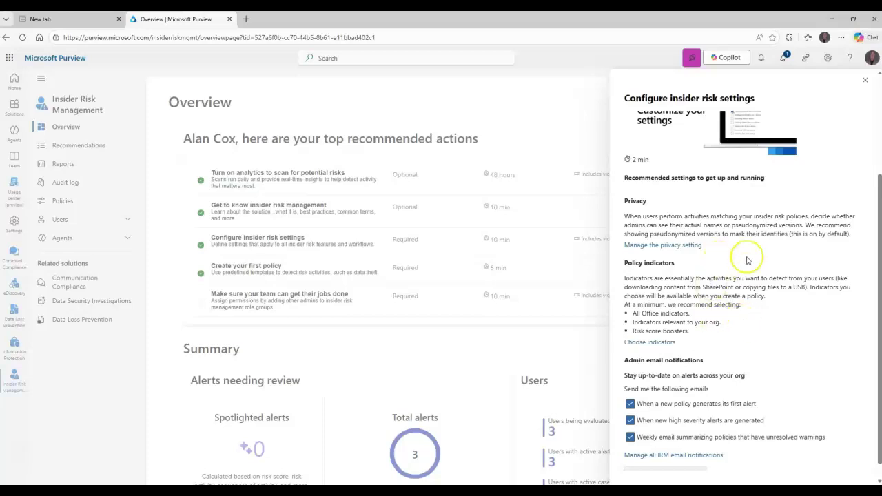
left_click_drag(629, 279, 839, 281)
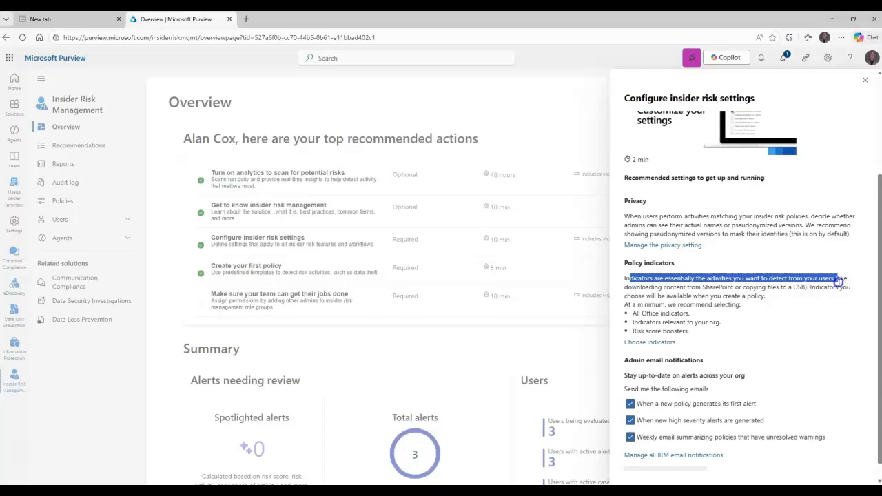
left_click(736, 295)
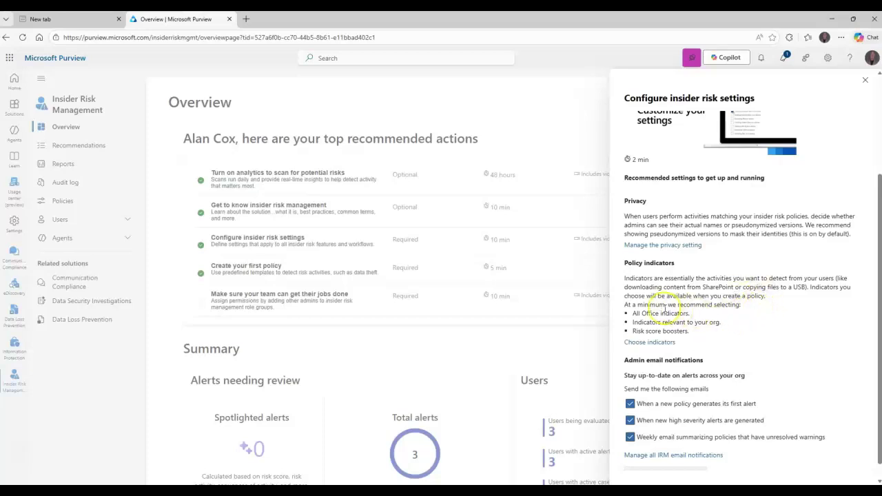
left_click_drag(742, 305, 667, 306)
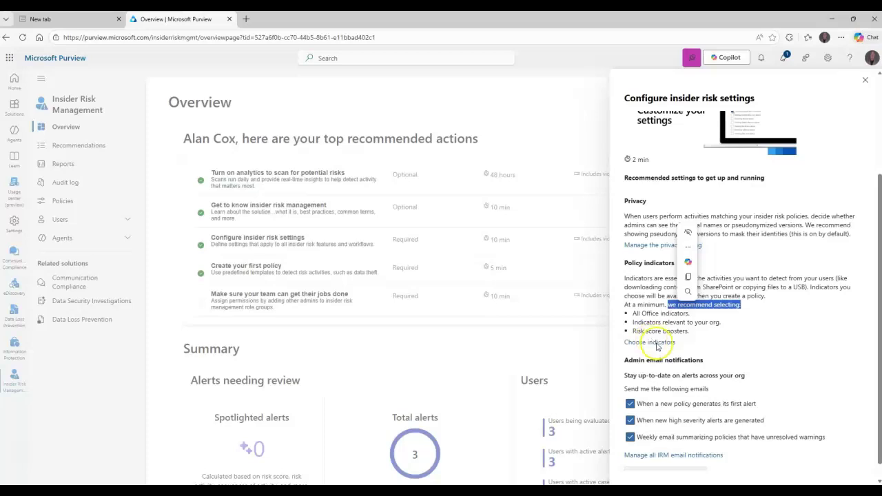
left_click(723, 315)
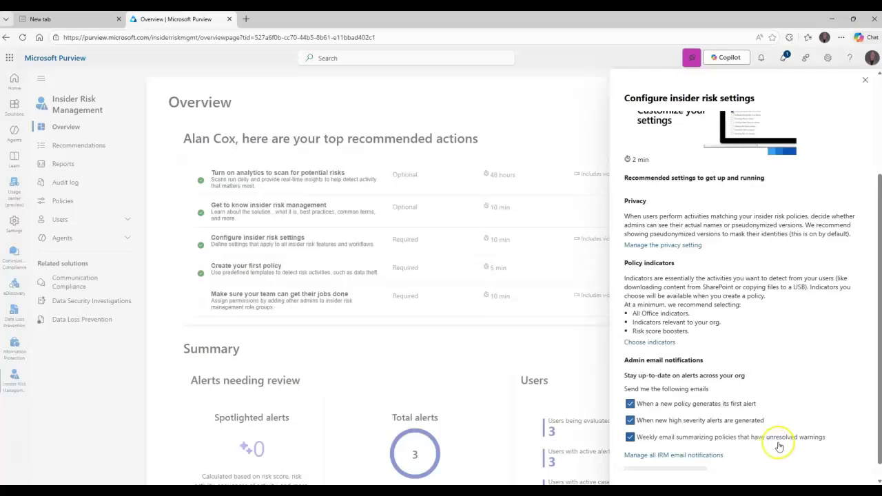
scroll(773, 425, "down", 1)
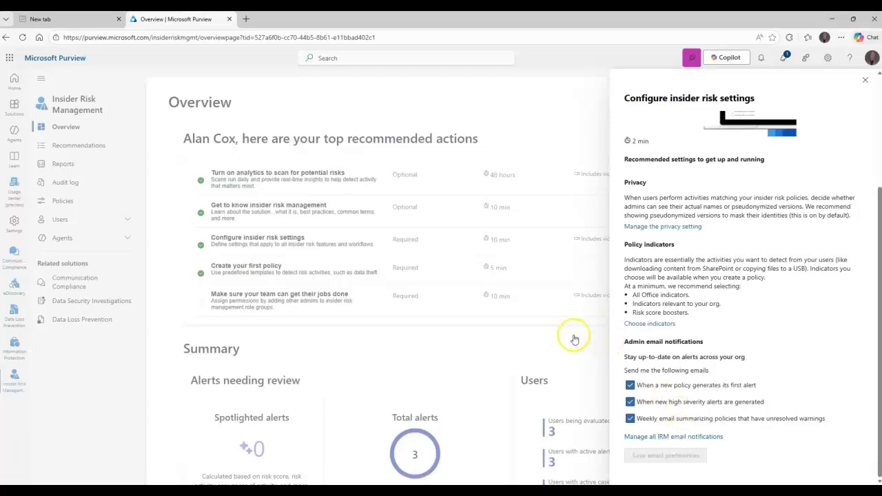
left_click(865, 80)
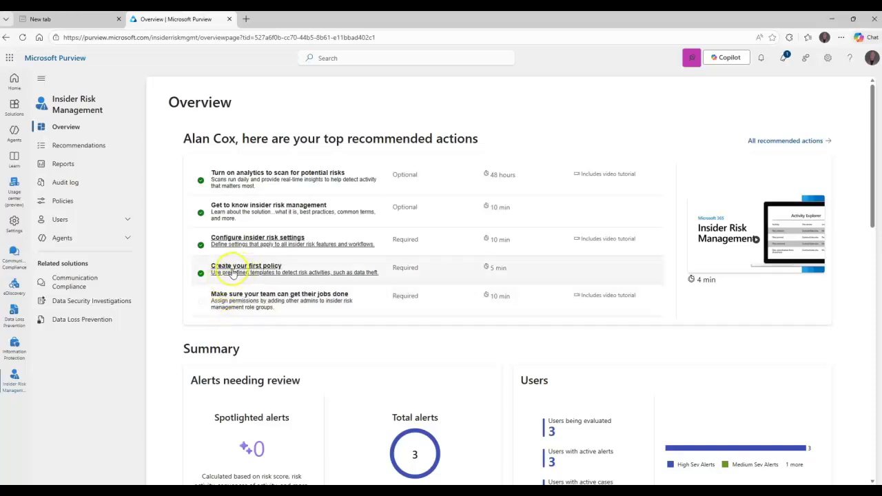
left_click(285, 267)
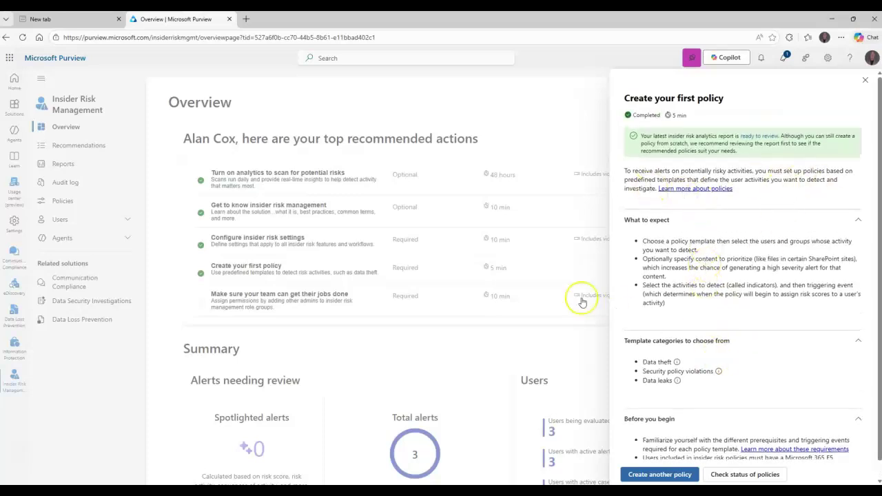
left_click(865, 80)
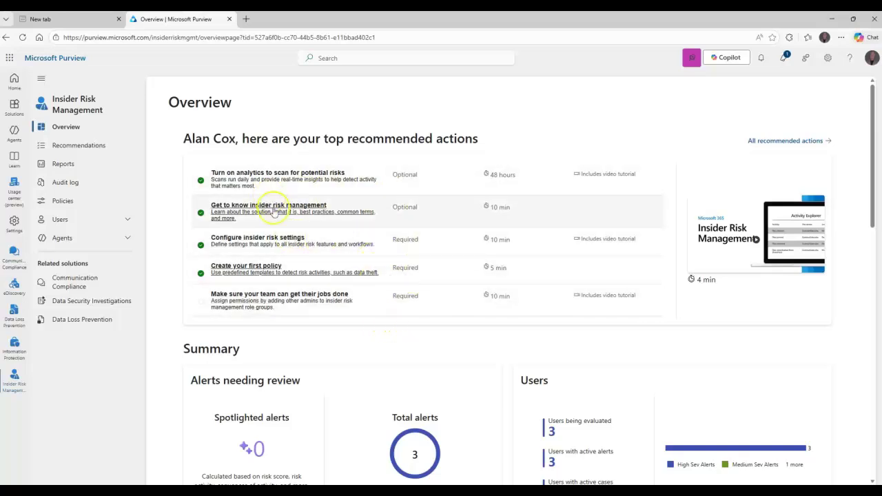
Step: Review the role group guidance in "Make sure your team can get their jobs done" and mark that action as complete
left_click(418, 319)
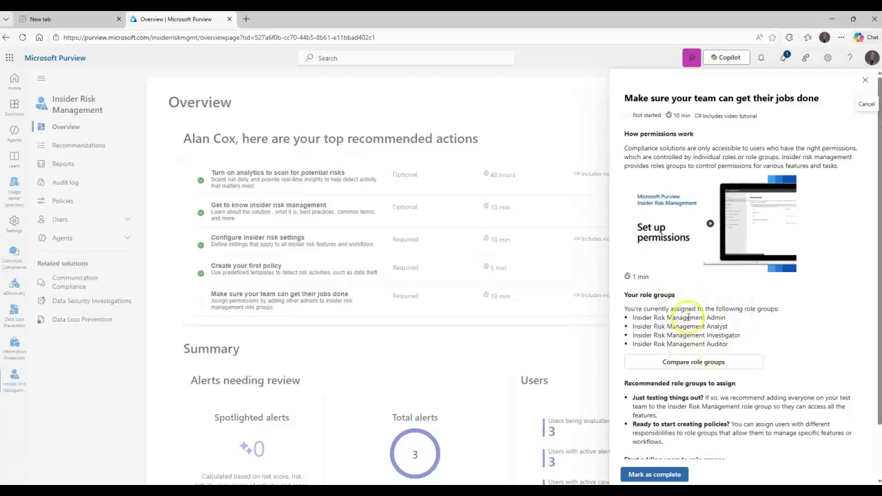
scroll(687, 317, "down", 1)
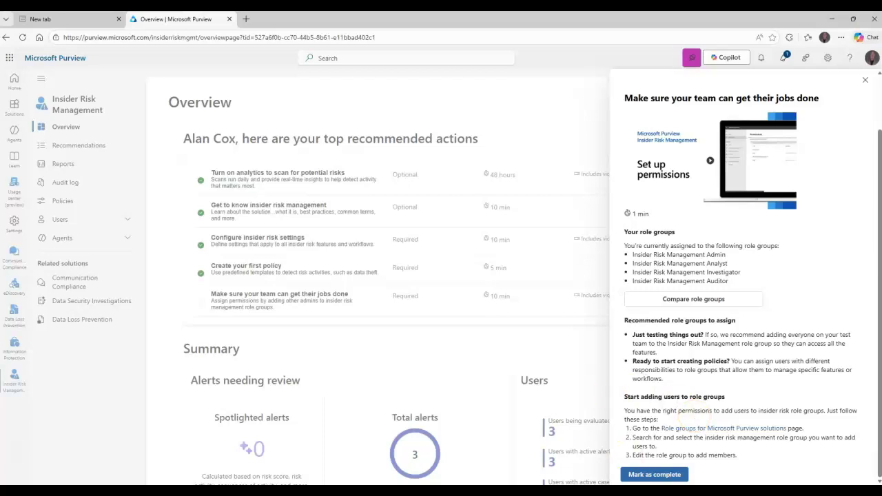
left_click(654, 474)
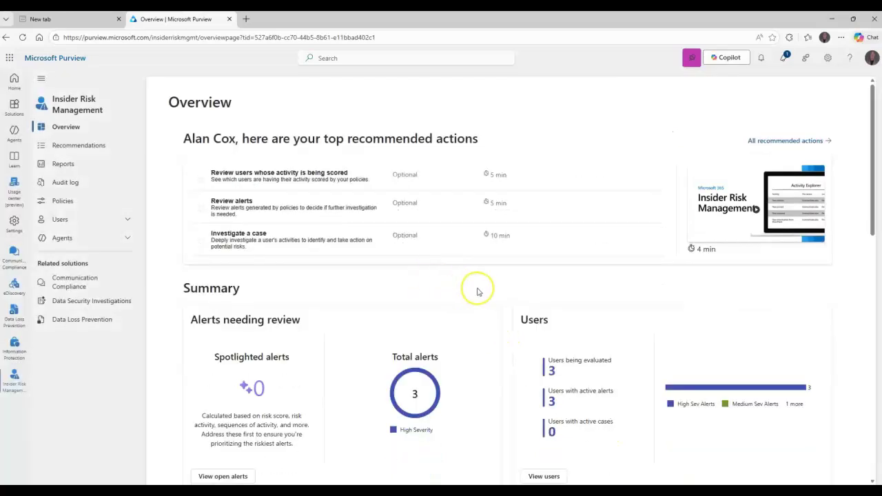
Step: Examine the overview's recommended actions and its summary of alerts needing review, users and policies
scroll(479, 291, "down", 2)
scroll(441, 295, "up", 1)
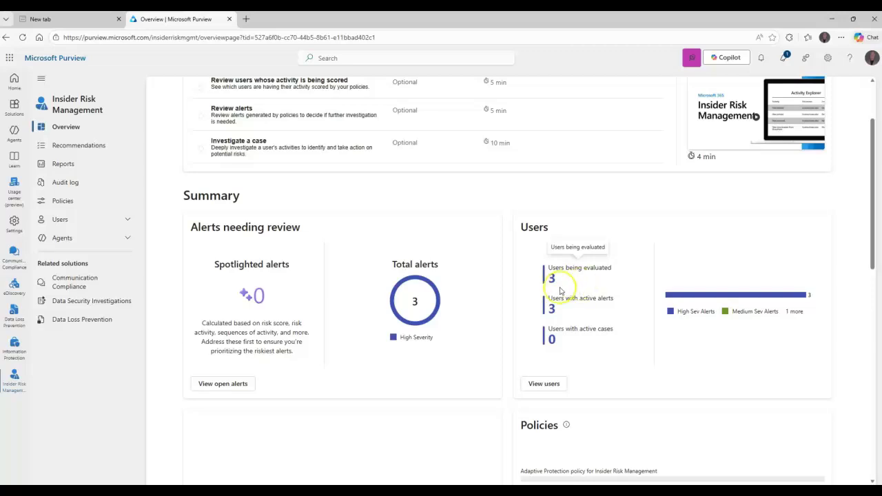
scroll(306, 282, "up", 2)
scroll(310, 284, "down", 3)
scroll(361, 282, "down", 1)
scroll(361, 282, "up", 5)
scroll(642, 334, "down", 2)
scroll(642, 334, "down", 3)
scroll(644, 333, "up", 5)
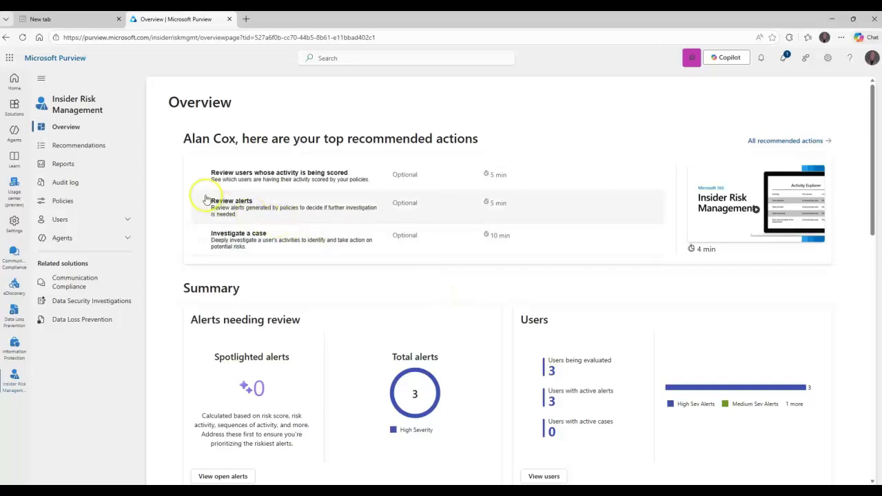
Step: Review all recommended actions from setup to extended integration, including the details of "Make sure your policies cover all users"
left_click(85, 146)
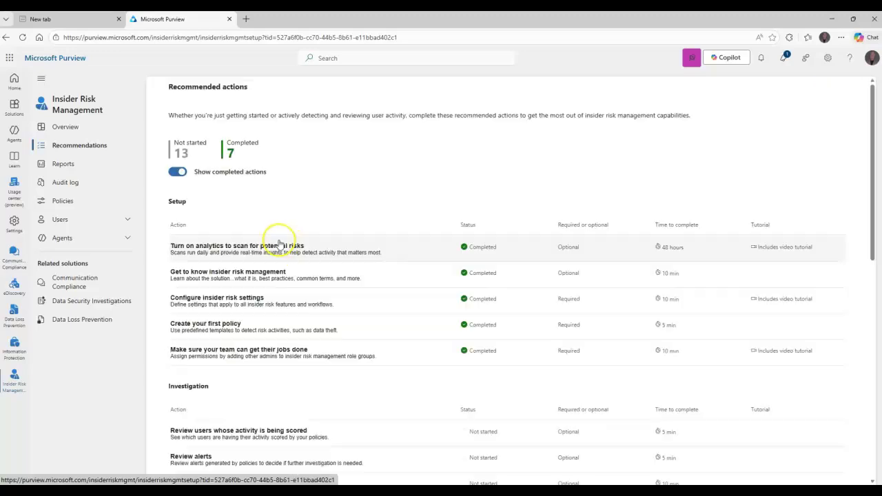
scroll(276, 248, "down", 1)
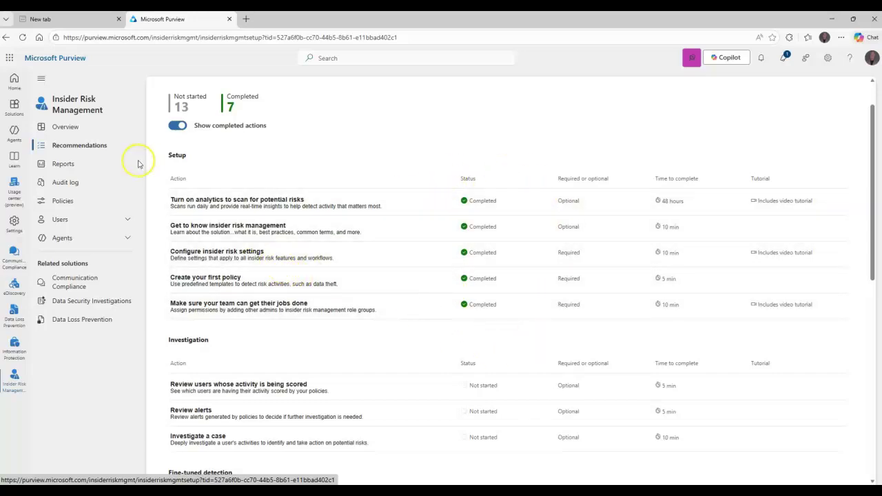
scroll(531, 343, "down", 2)
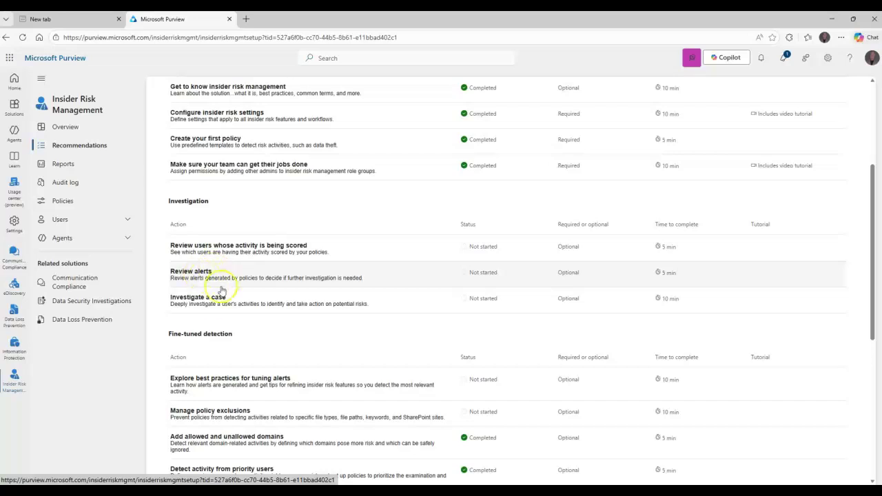
scroll(306, 304, "down", 2)
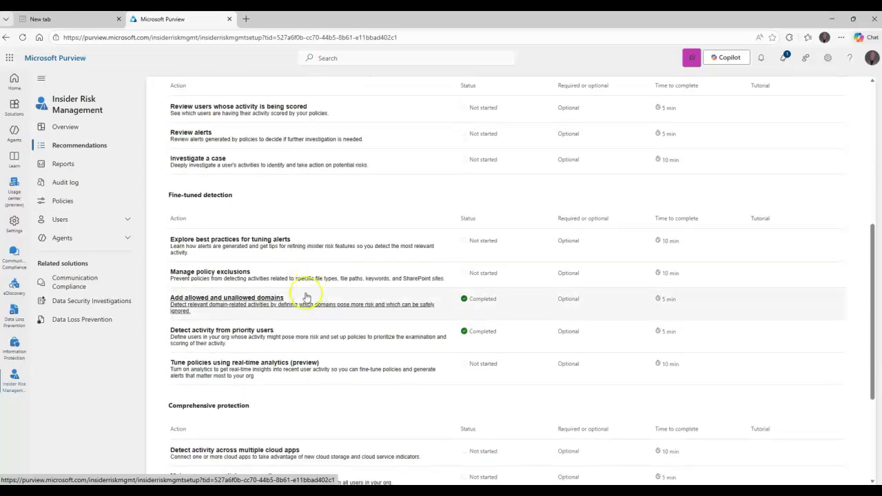
scroll(269, 238, "down", 3)
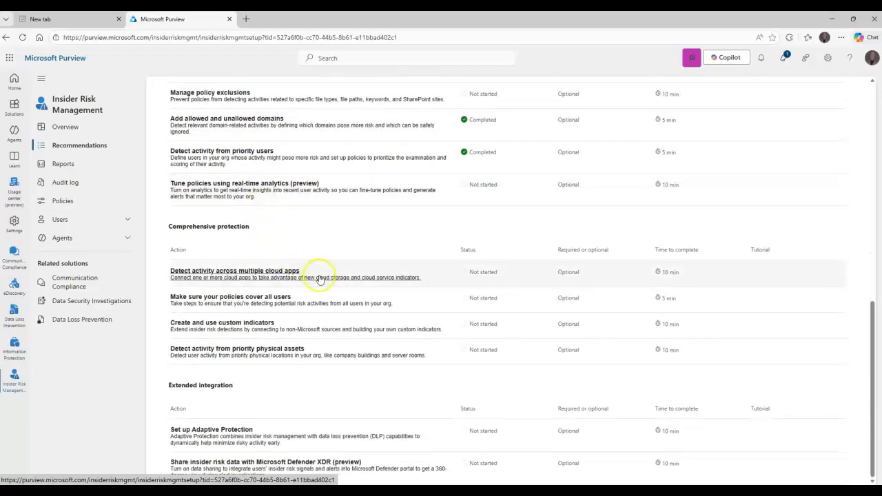
scroll(319, 279, "up", 2)
scroll(526, 240, "down", 1)
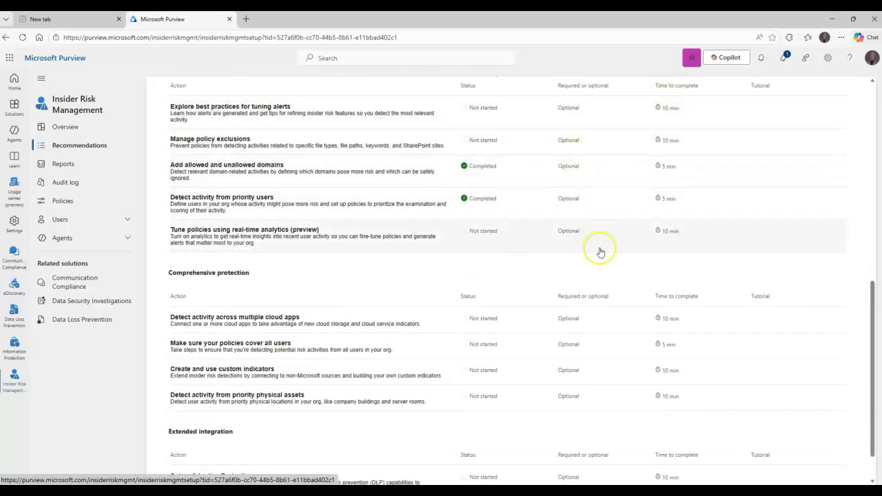
scroll(572, 277, "up", 2)
scroll(565, 278, "down", 3)
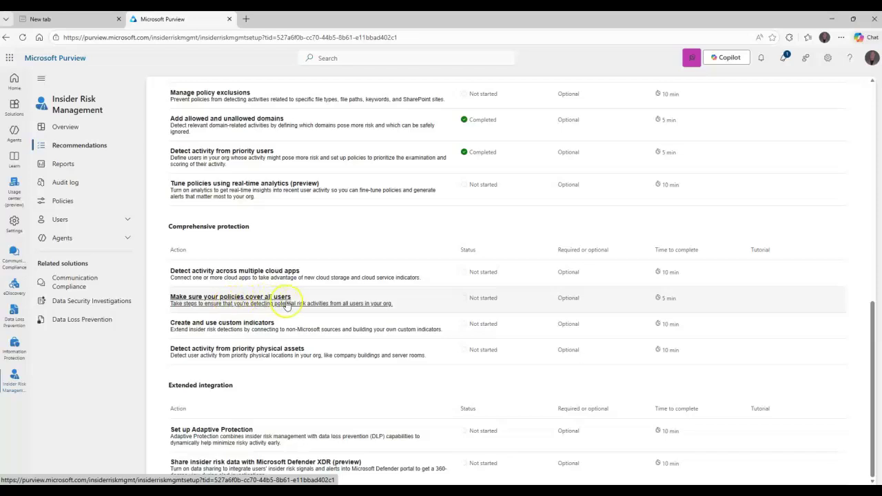
left_click(344, 301)
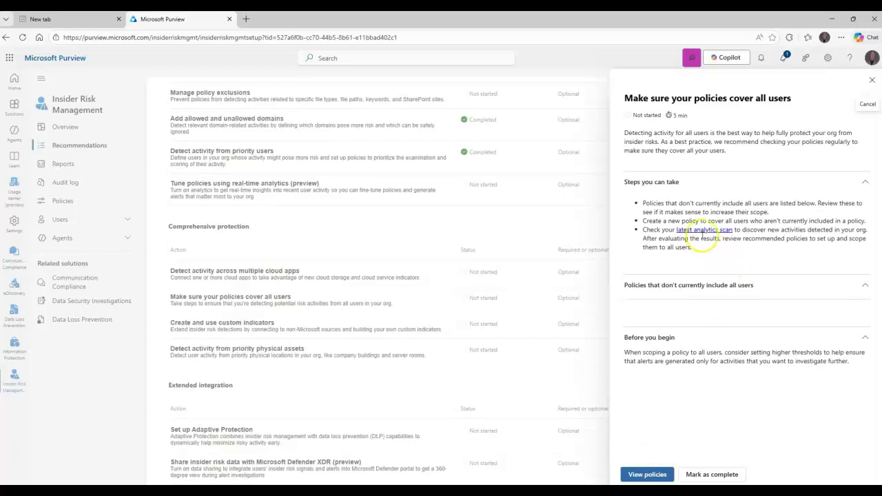
left_click(869, 82)
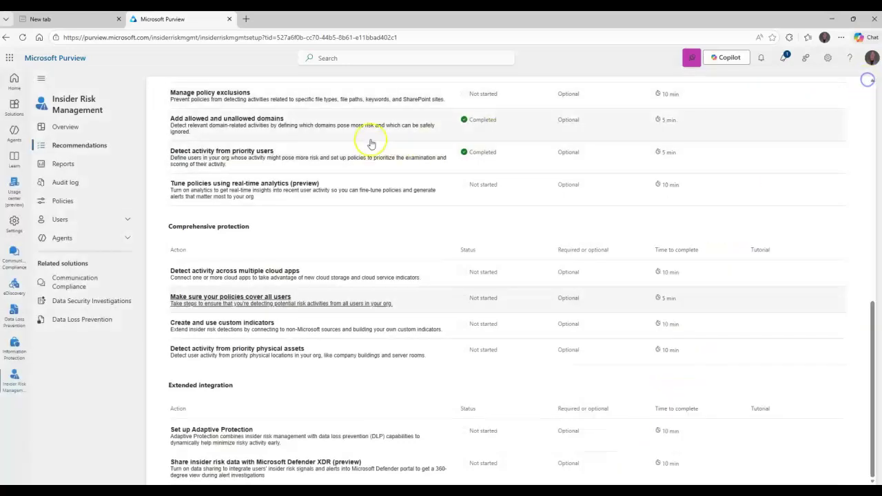
Step: Open the Alerts report of Insider Risk Management and set its date range to Last 3 months
left_click(69, 164)
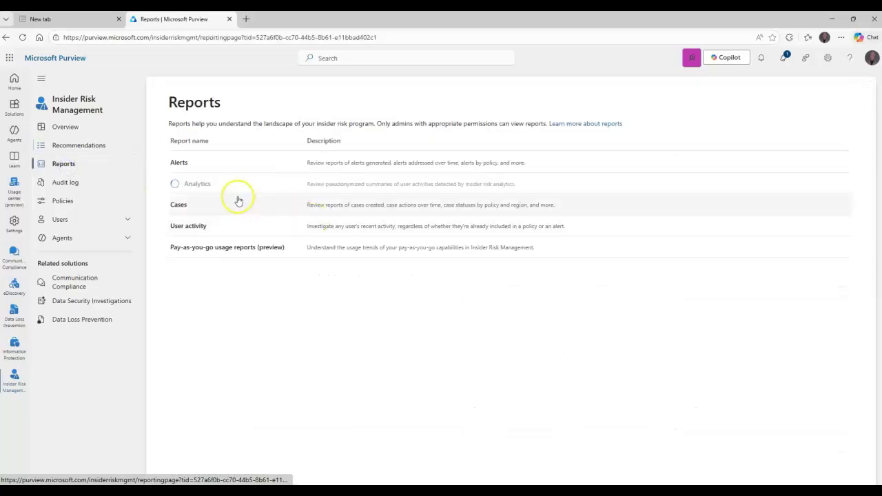
left_click(229, 170)
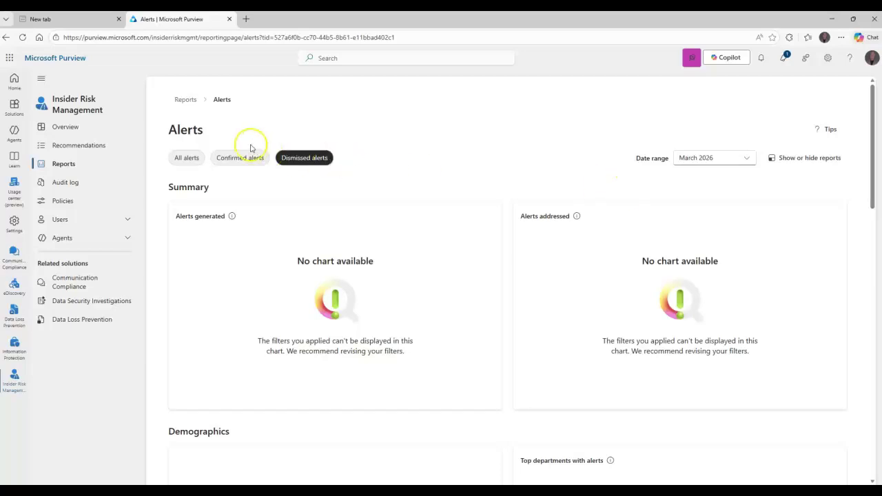
left_click(699, 159)
left_click(696, 225)
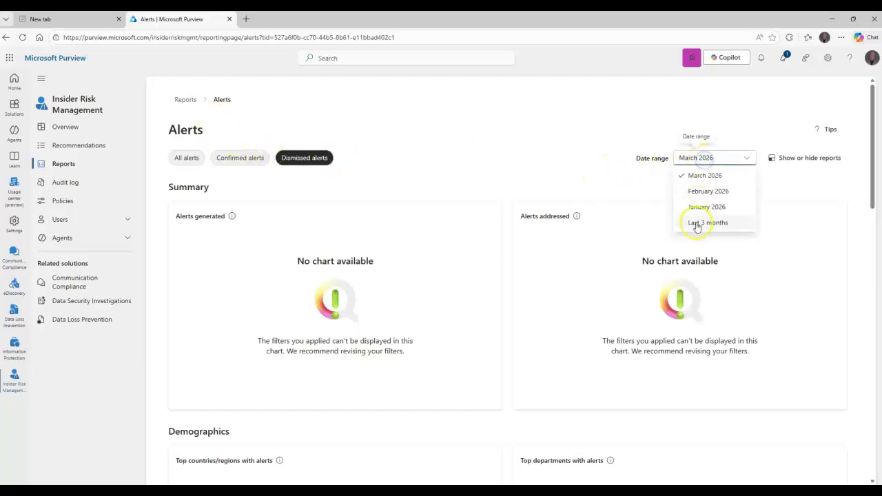
Step: Open the Analytics report and review its scan results on potential data leaks, risky AI usage, usage trends and policy recommendations
left_click(185, 100)
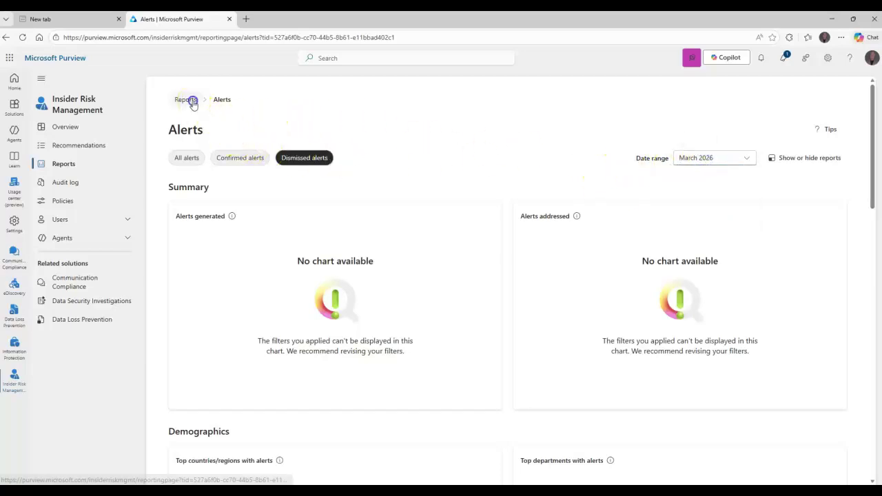
left_click(197, 183)
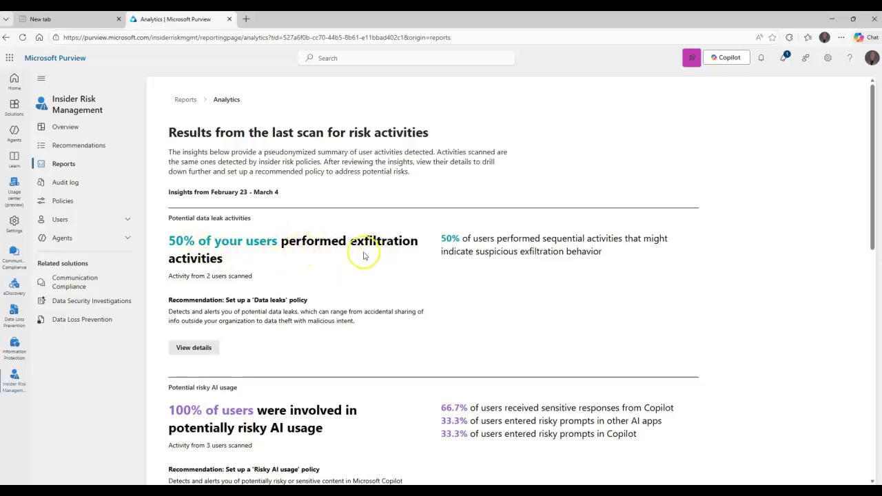
left_click_drag(314, 301, 157, 303)
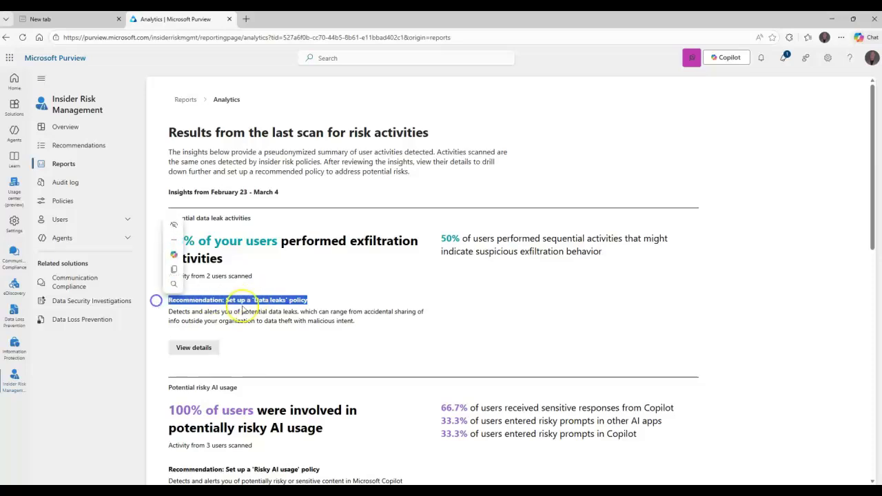
left_click(347, 307)
scroll(350, 307, "down", 1)
scroll(350, 307, "down", 5)
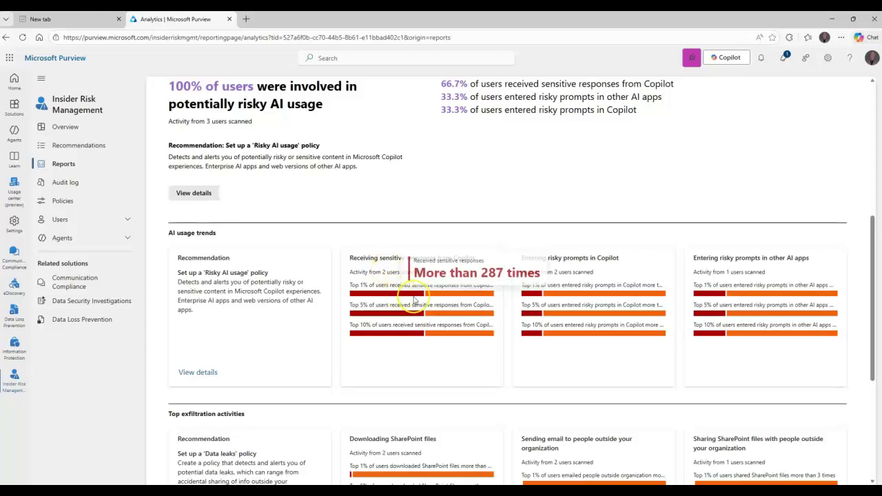
scroll(468, 306, "up", 5)
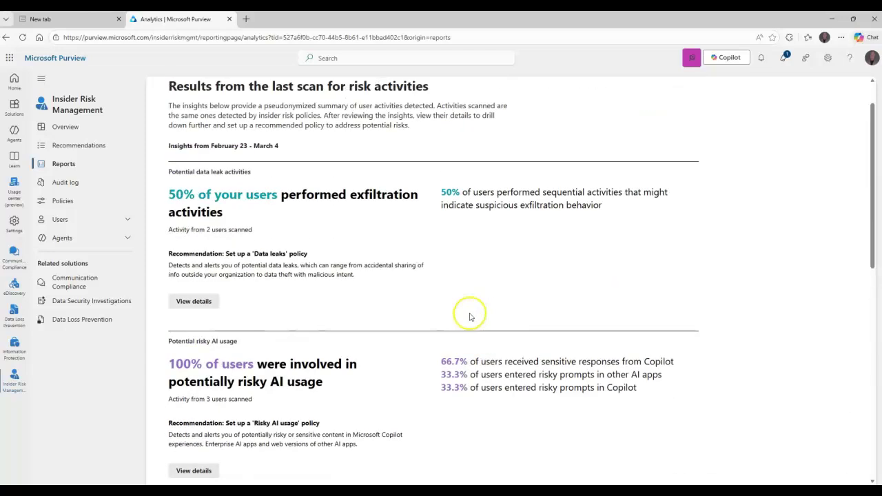
Step: Open the Cases report and view its available date range options
left_click(183, 100)
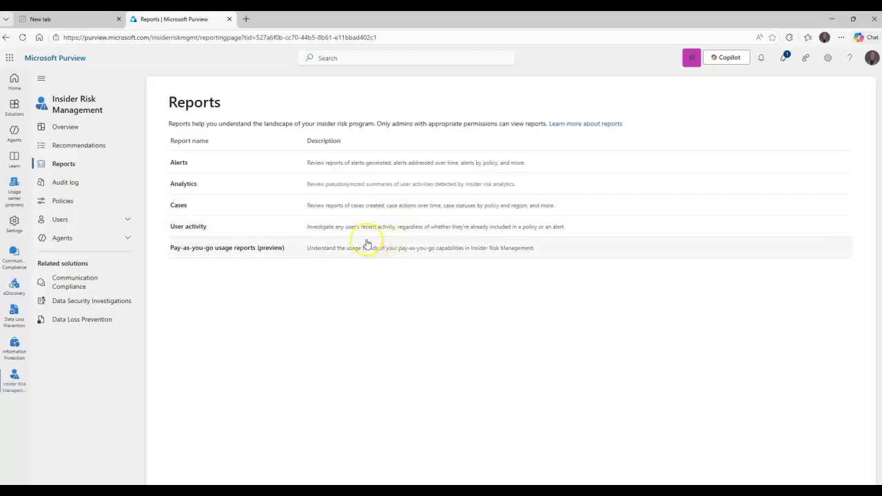
left_click(351, 205)
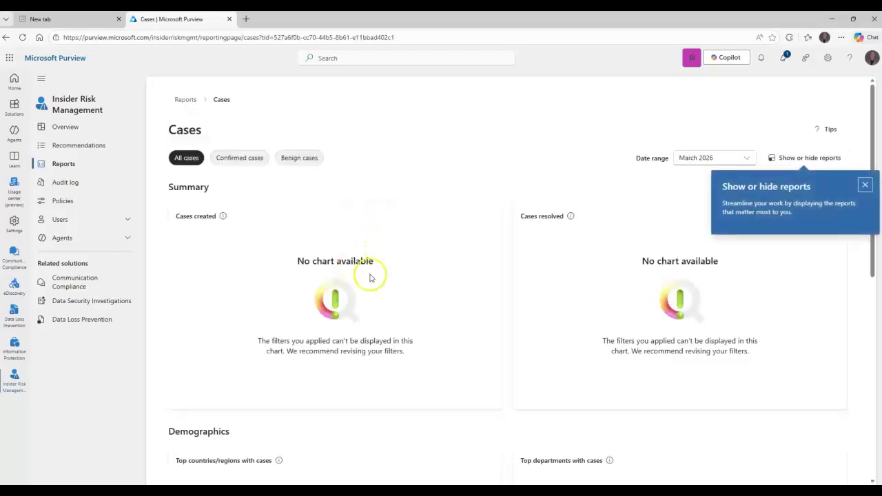
left_click(696, 161)
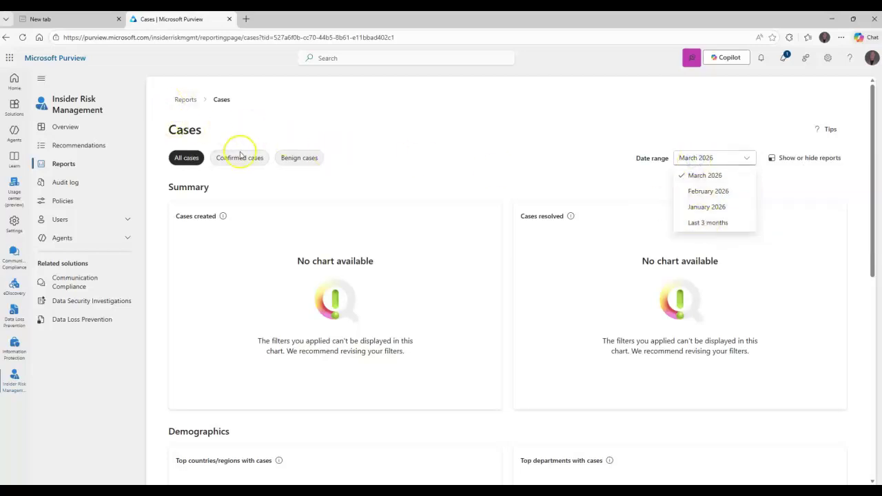
Step: Open the listed user's report under User activity and examine the activity list and scatter plot
left_click(187, 99)
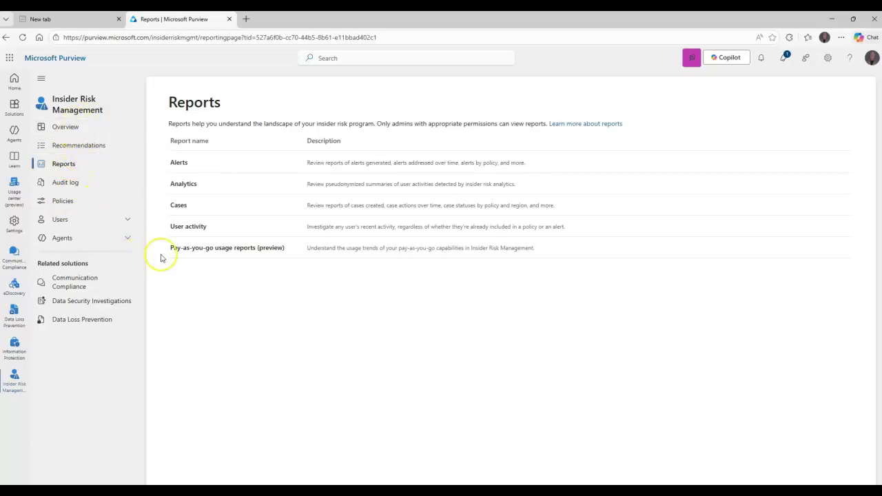
left_click(209, 229)
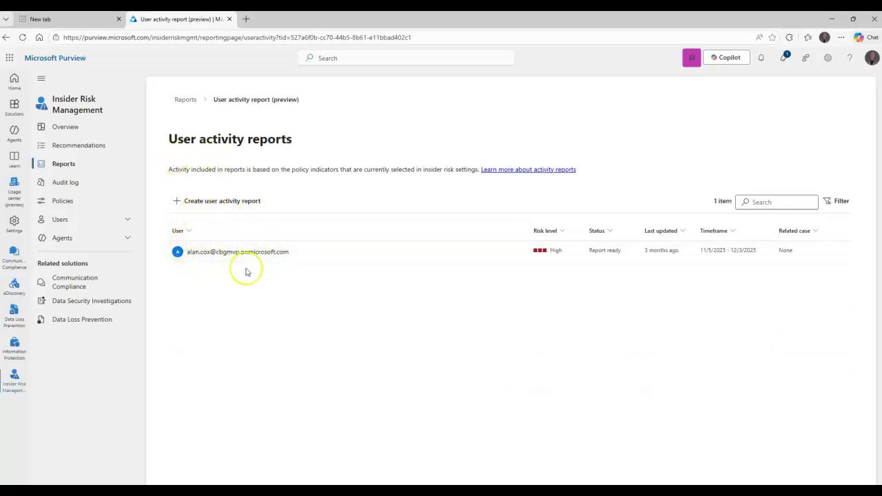
left_click(261, 254)
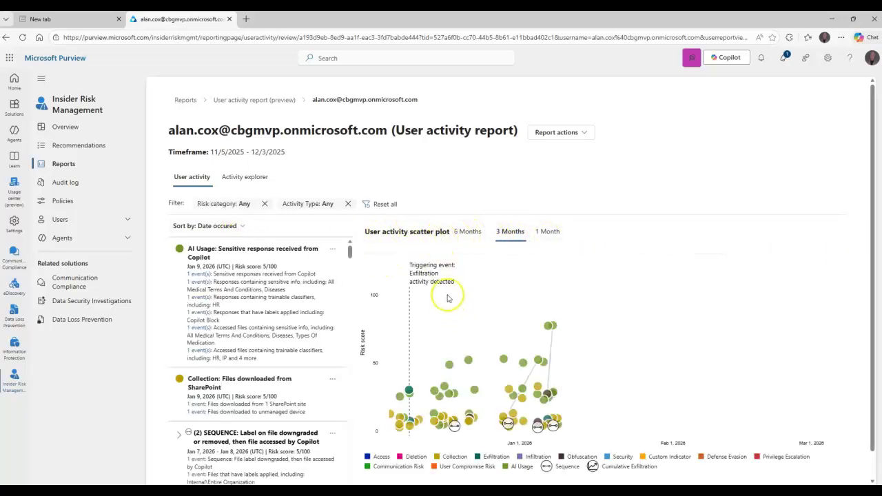
scroll(590, 314, "down", 1)
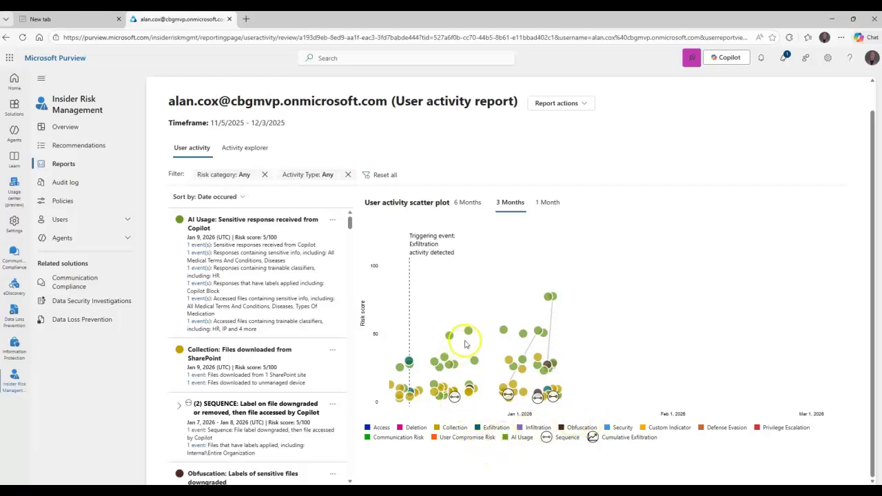
mouse_move(350, 222)
left_mouse_down()
mouse_move(348, 282)
mouse_move(357, 276)
mouse_move(352, 215)
left_mouse_up()
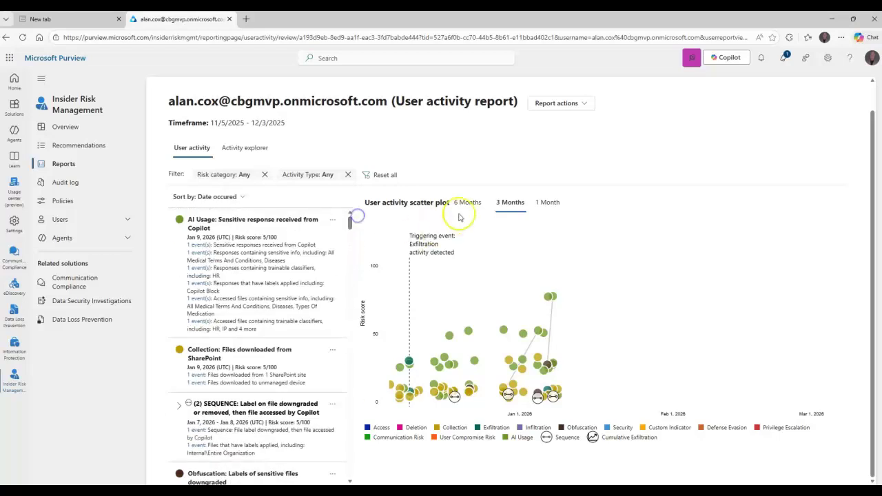
Step: Switch the user activity scatter plot to 6 Months and examine the plotted risk activities
left_click(467, 202)
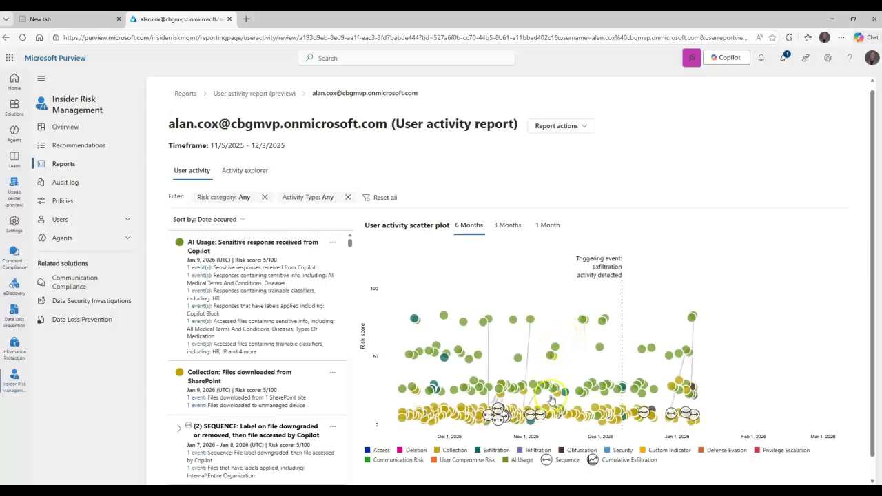
scroll(733, 374, "down", 1)
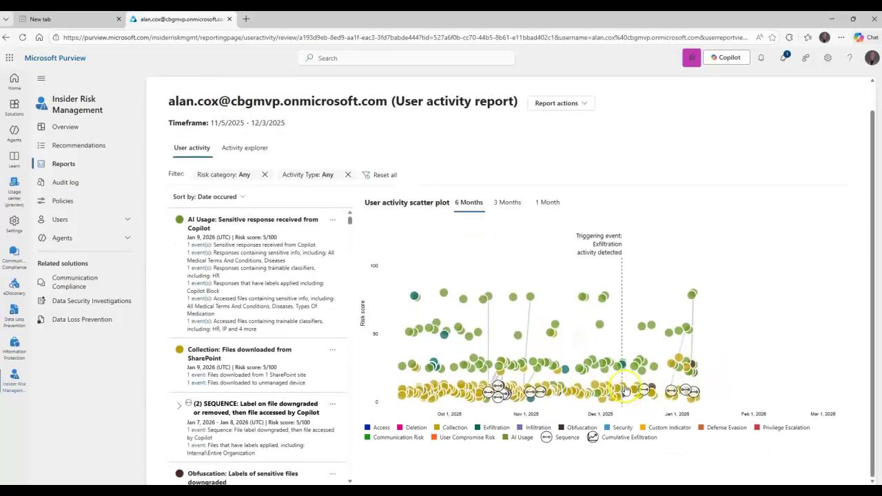
mouse_move(619, 392)
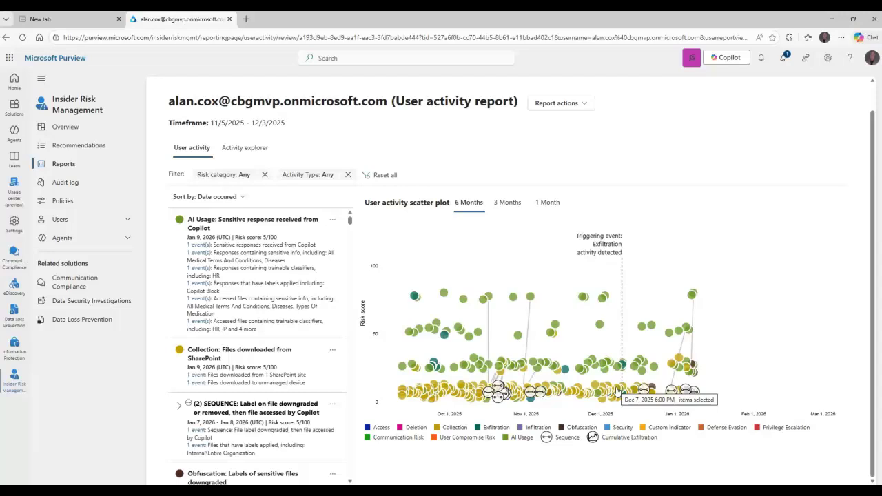
left_click(600, 398)
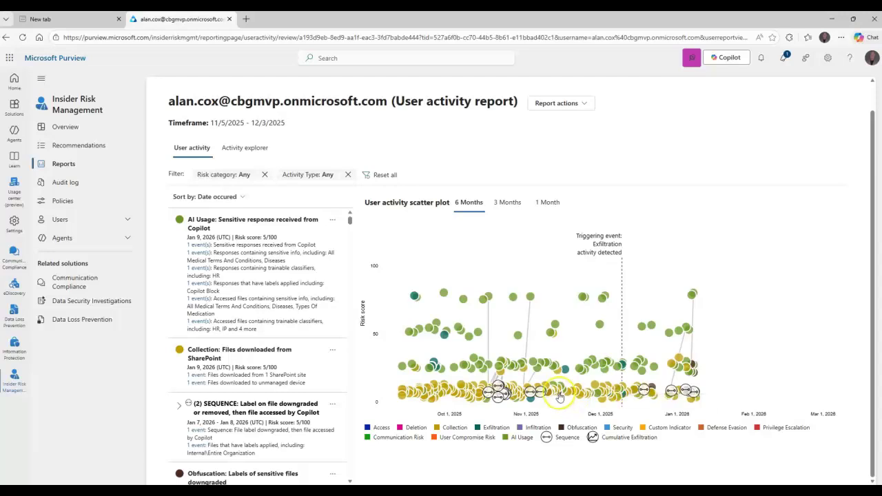
scroll(317, 358, "down", 4)
scroll(297, 346, "up", 5)
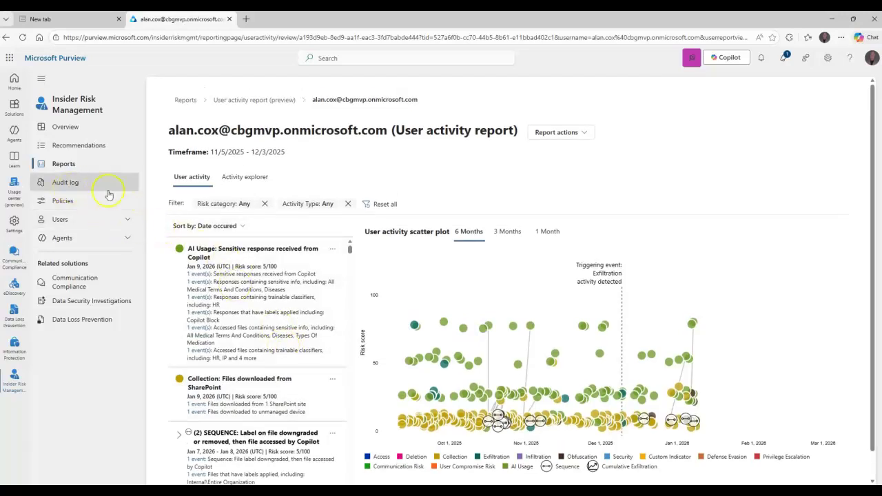
Step: Open the insider risk audit log and view the details of the entry marking 'Get to know insider risk management' as completed
left_click(73, 186)
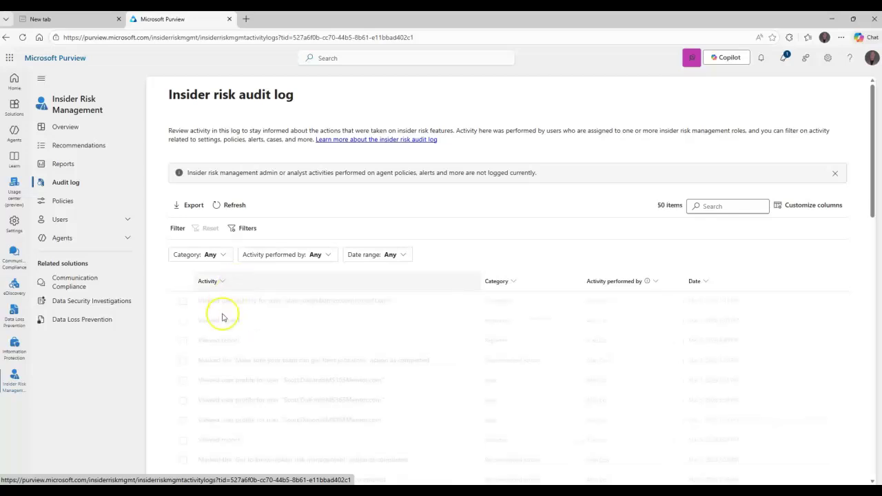
scroll(322, 344, "down", 3)
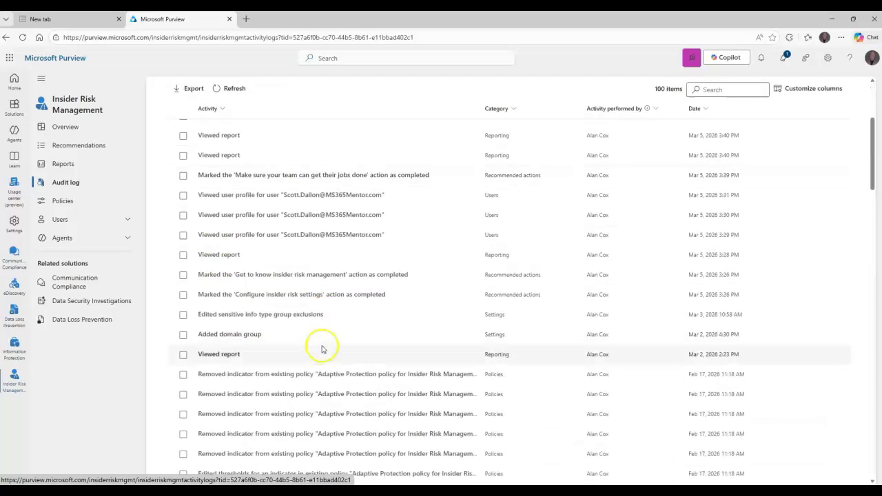
left_click(288, 274)
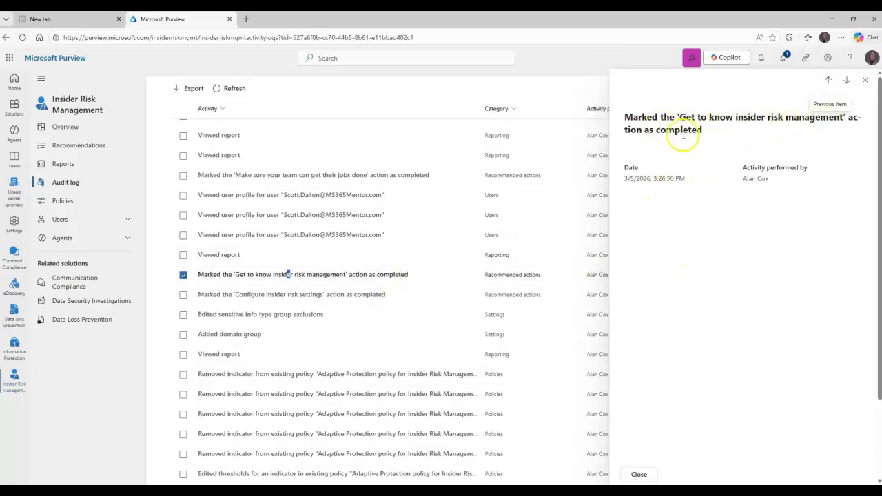
left_click(866, 83)
Step: Browse the audit log's recorded activities, including their categories and dates
scroll(384, 341, "down", 5)
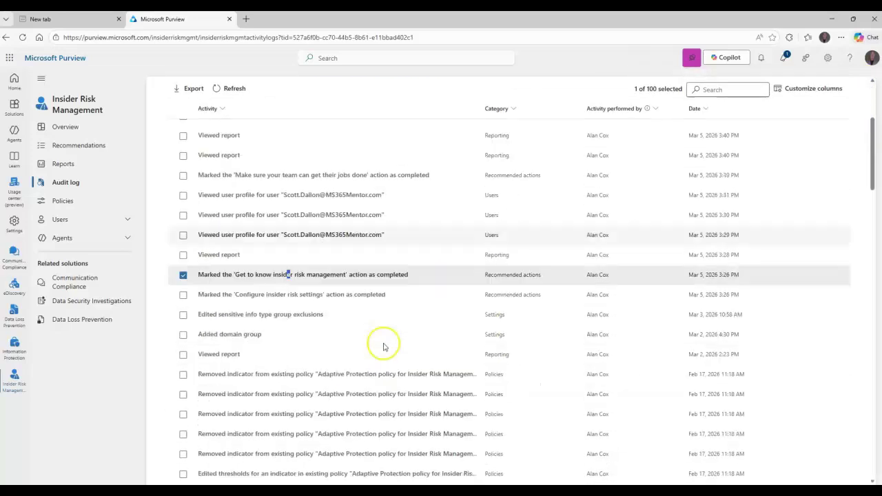
scroll(384, 347, "down", 4)
scroll(386, 346, "up", 2)
scroll(385, 347, "up", 6)
scroll(396, 342, "down", 3)
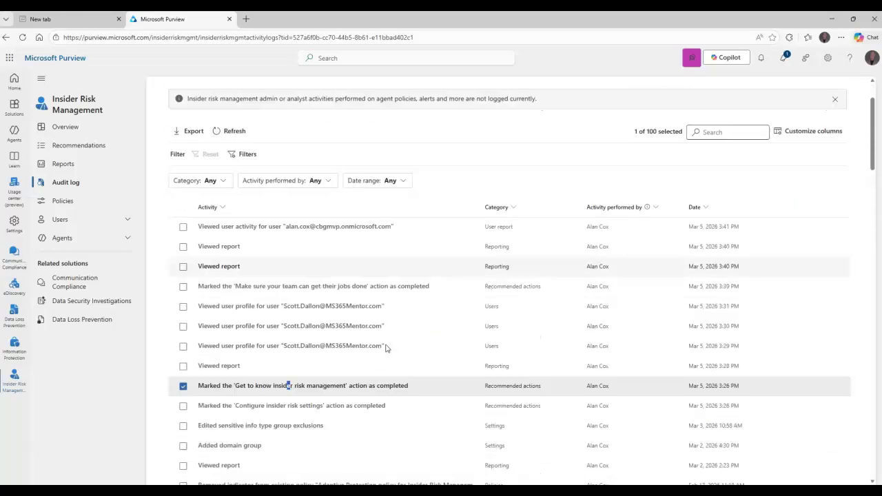
scroll(349, 327, "down", 1)
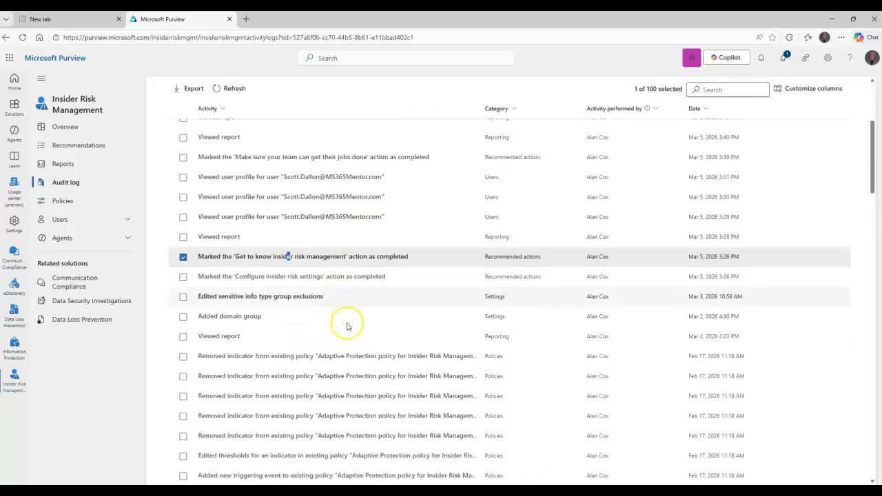
scroll(348, 324, "up", 1)
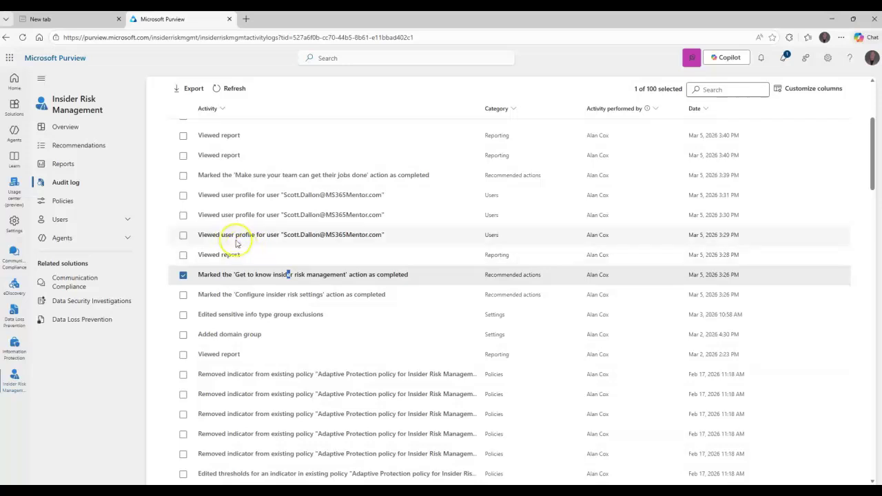
Step: View the policy creation options on the Policies page and widen the Policy name column in the user policies list
left_click(61, 202)
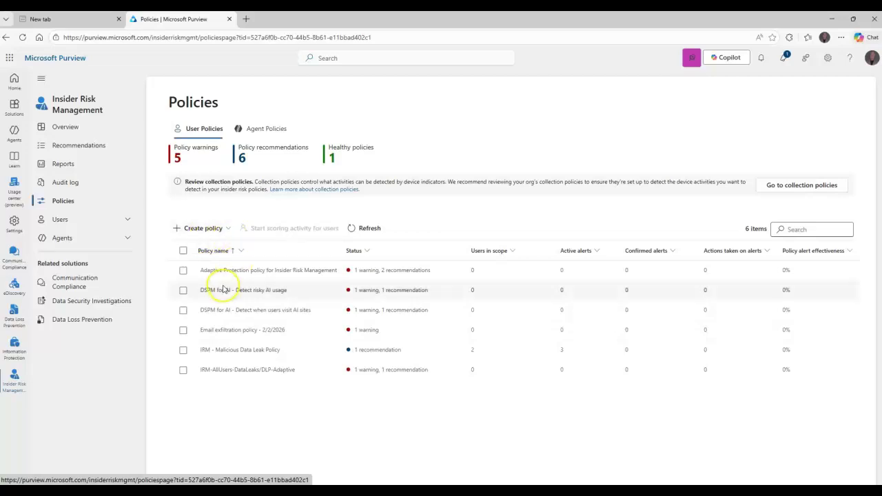
left_click(233, 234)
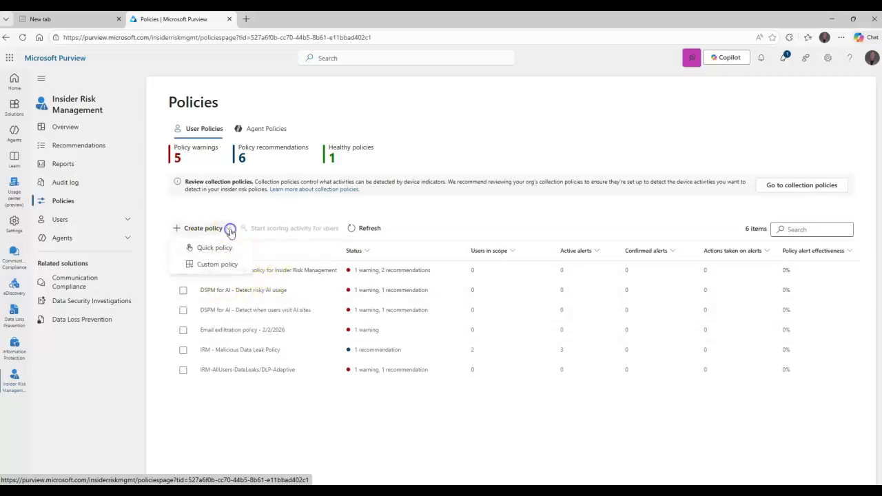
left_click(396, 231)
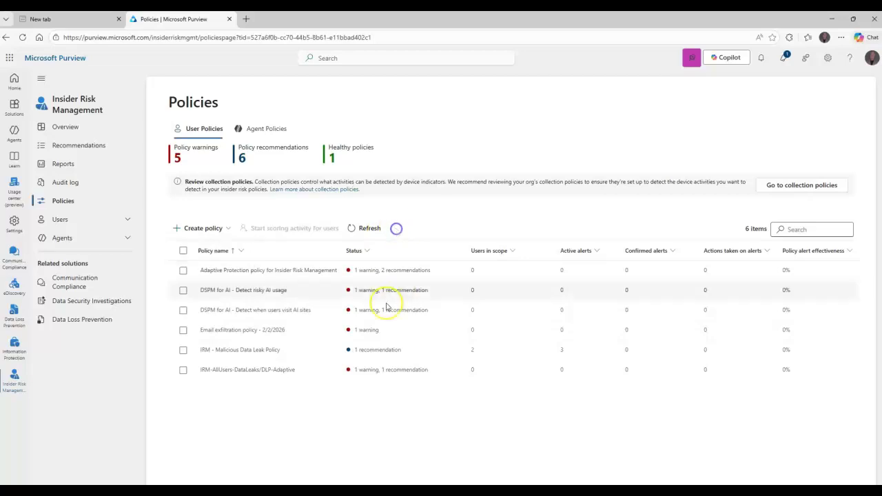
left_click_drag(343, 252, 401, 251)
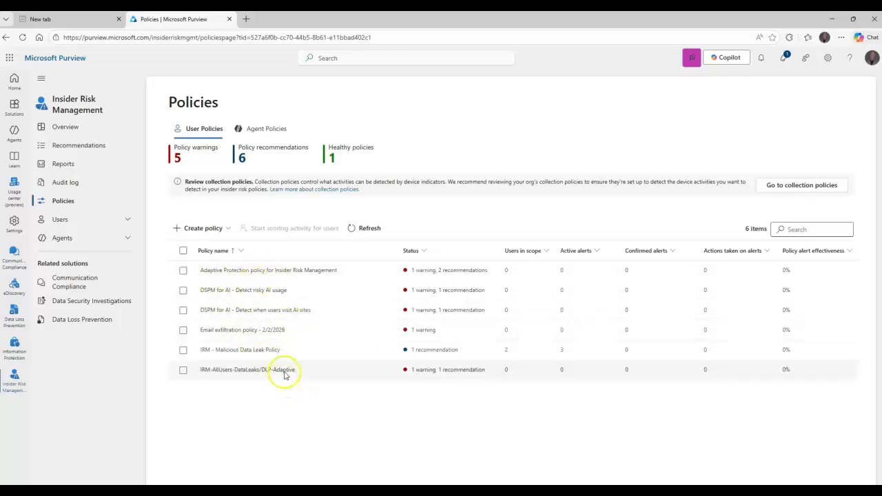
Step: Open the Adaptive Protection policy for Insider Risk Management and review its policy health warning and recommendations
left_click(268, 274)
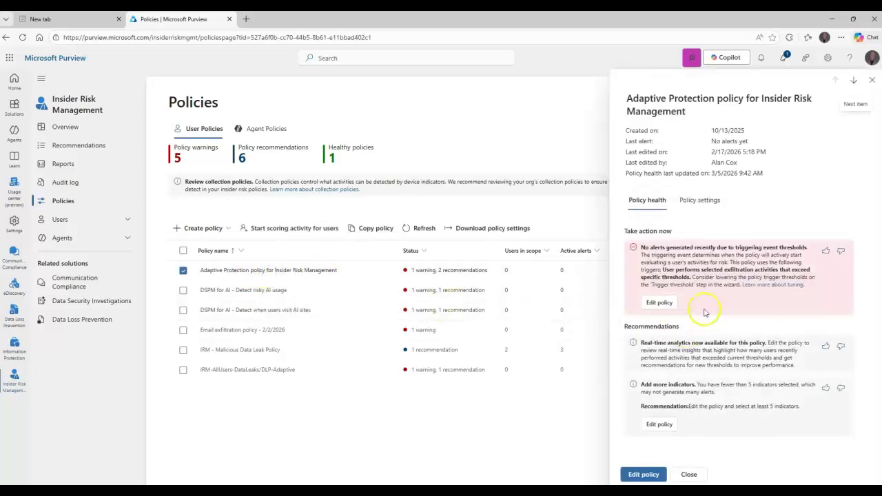
left_click_drag(641, 247, 779, 249)
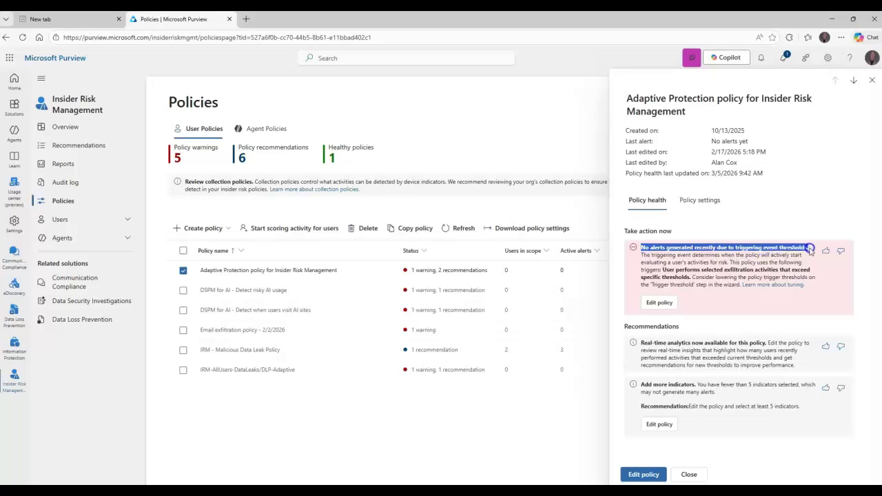
left_click_drag(811, 250, 812, 250)
left_click(645, 311)
left_click(769, 212)
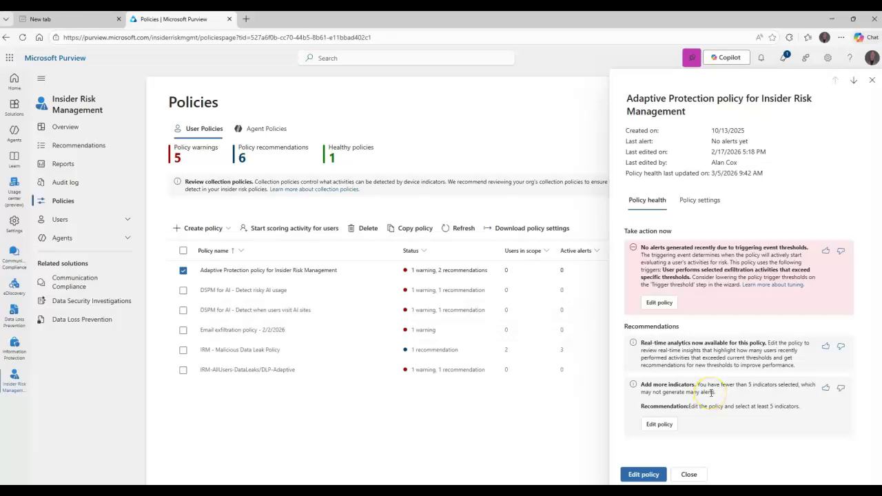
Step: Review the Adaptive Protection policy's settings, from template, user coverage and scope to triggering event, detection options and thresholds
left_click(703, 200)
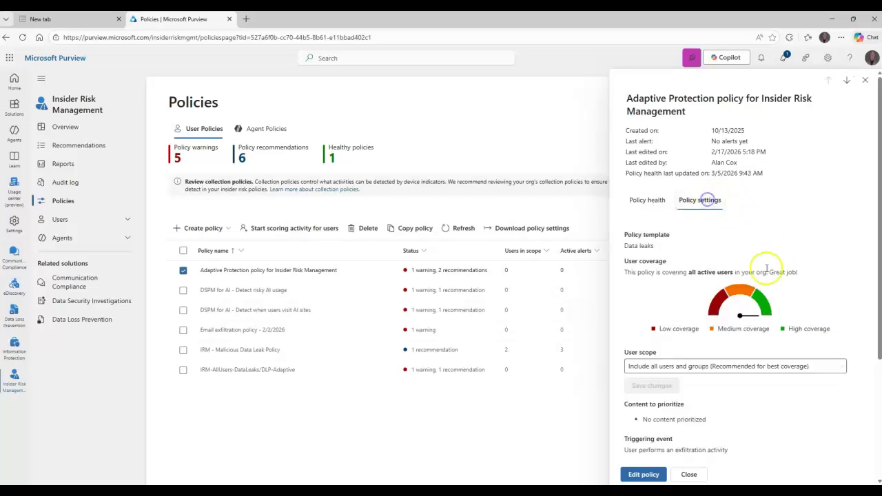
scroll(738, 303, "down", 3)
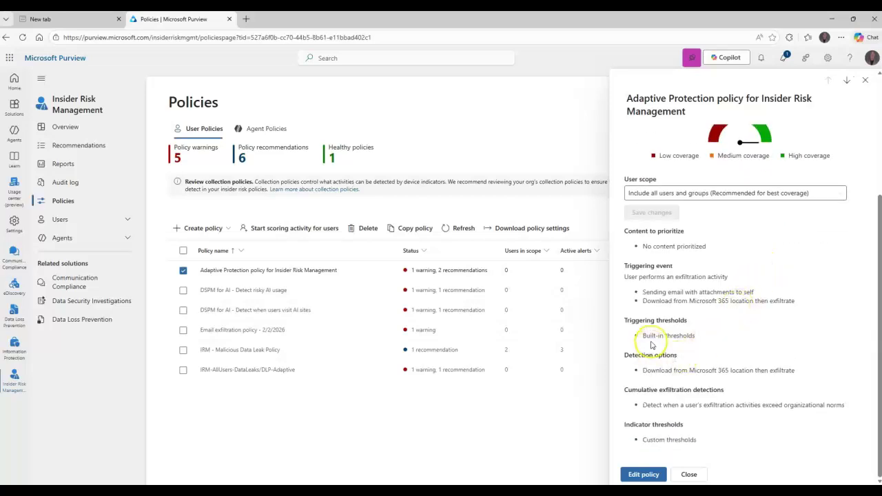
scroll(711, 295, "up", 3)
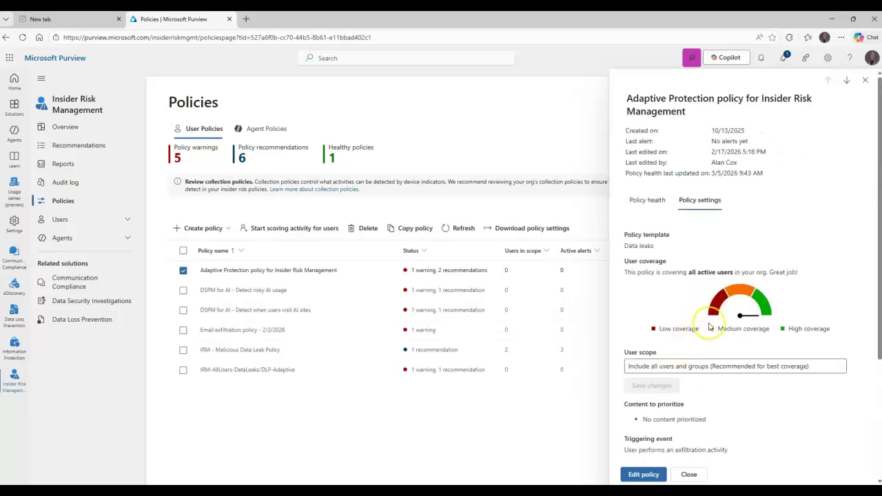
Step: View the user scope choices in the Adaptive Protection policy's settings, then close the policy details
scroll(713, 329, "down", 2)
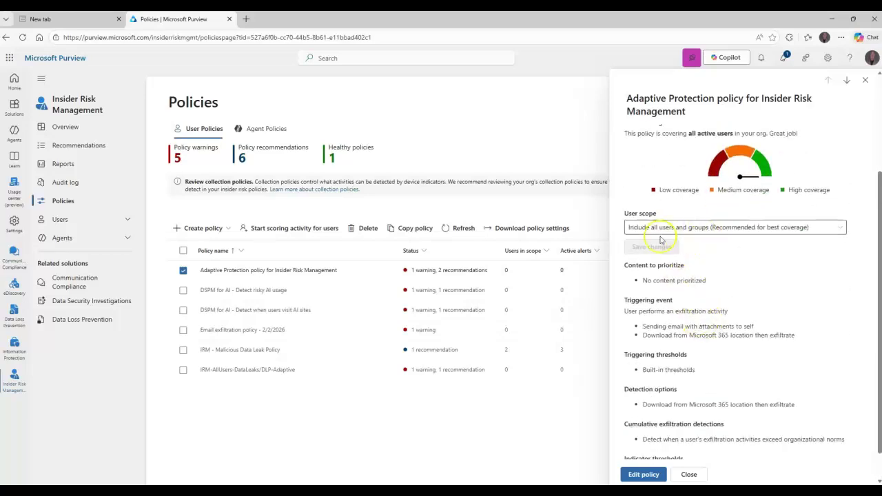
left_click(767, 230)
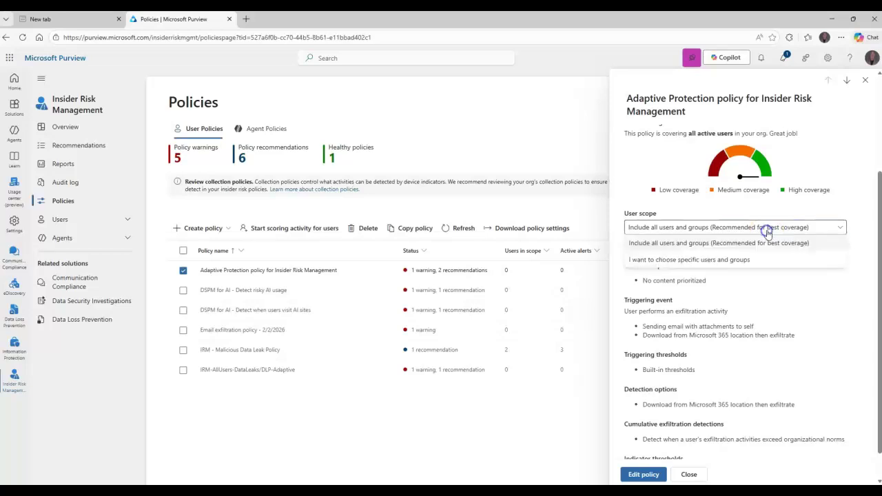
scroll(830, 353, "up", 2)
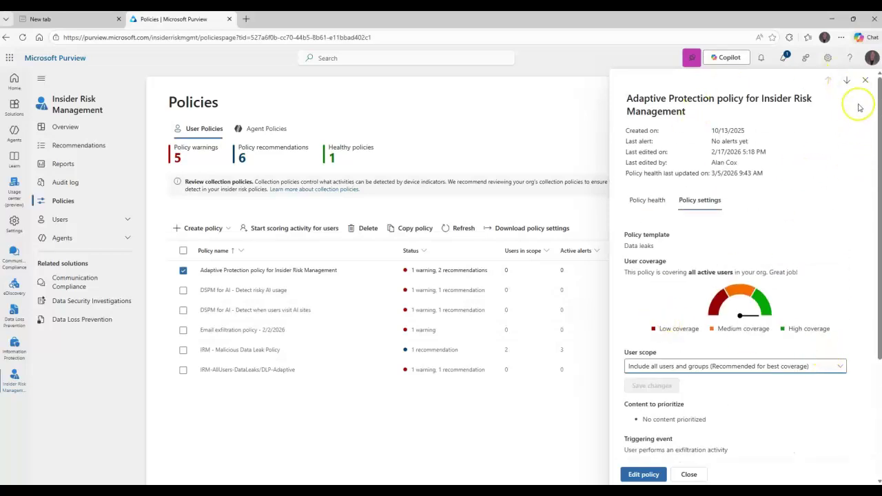
left_click(865, 80)
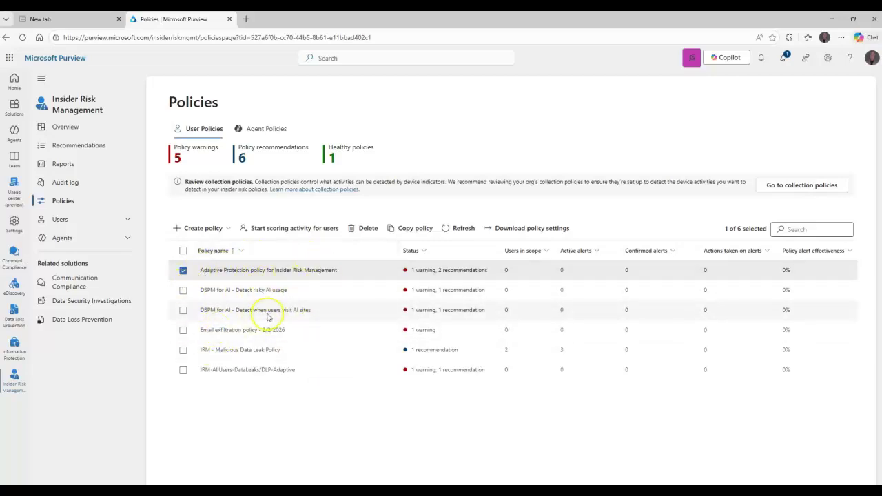
Step: Examine the reason, duration and user fields for starting activity scoring on the selected Adaptive Protection policy, then leave without starting
left_click(274, 228)
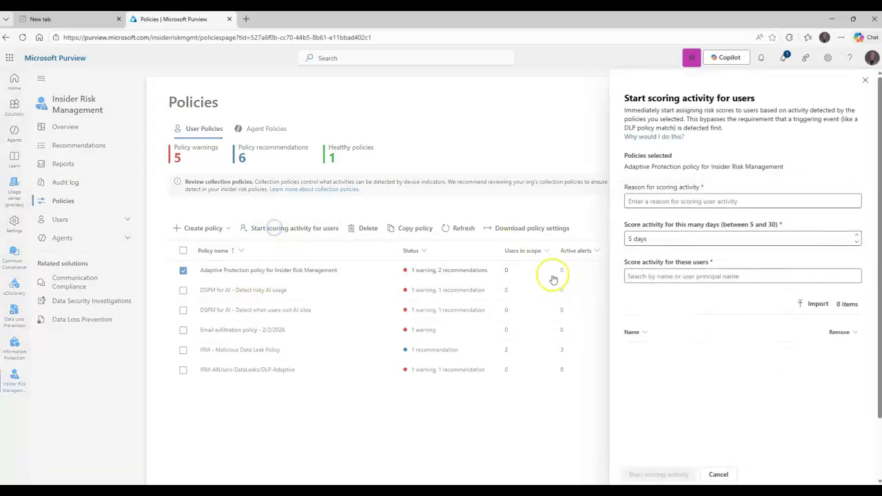
left_click(698, 200)
left_click(666, 238)
left_click(674, 276)
left_click(865, 80)
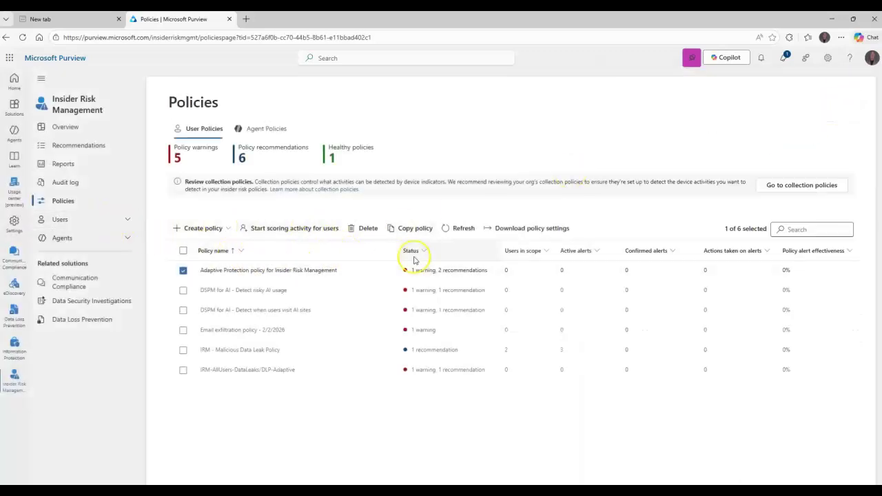
Step: Open the most recently detected user alert for the IRM - Malicious Data Leak Policy from the Alerts page
left_click(126, 219)
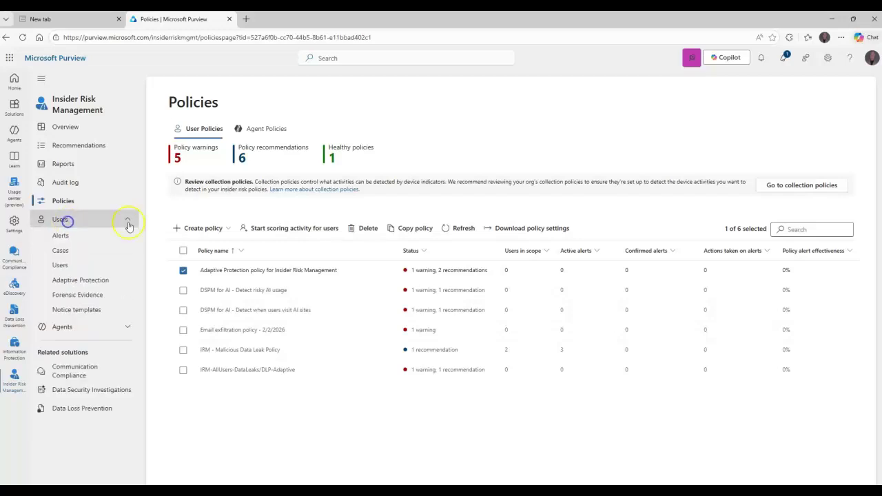
left_click(61, 236)
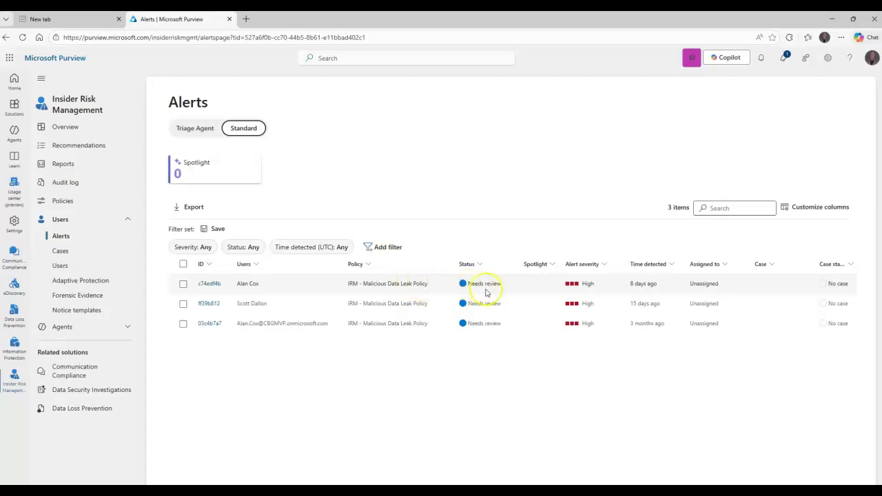
left_click(215, 283)
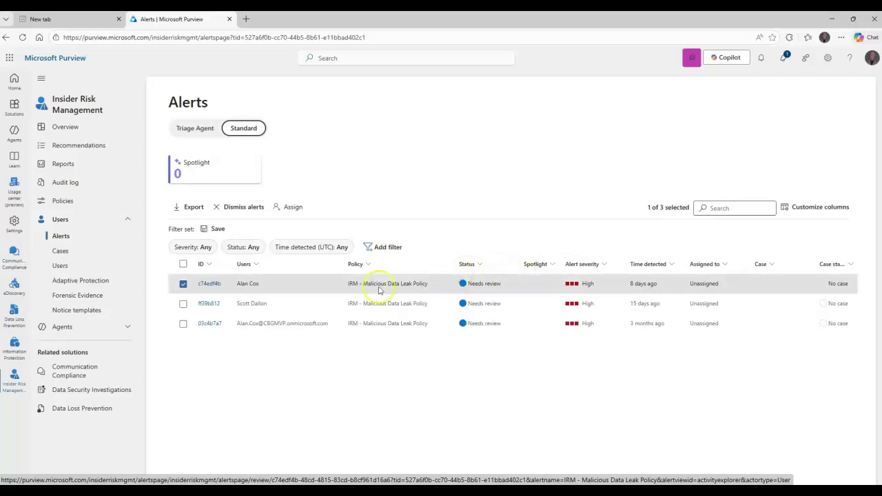
left_click(207, 284)
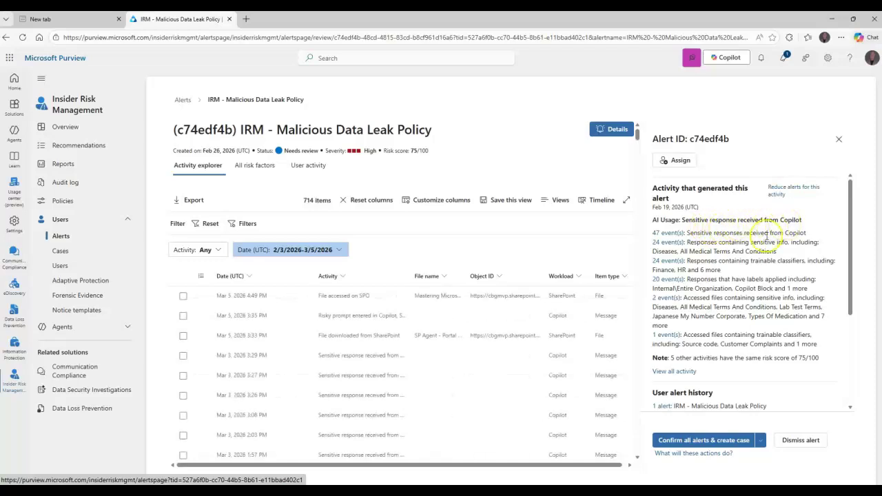
Step: Review the alert's generating activity, user alert history, latest triggering event and associated policy name
left_click_drag(760, 312, 685, 305)
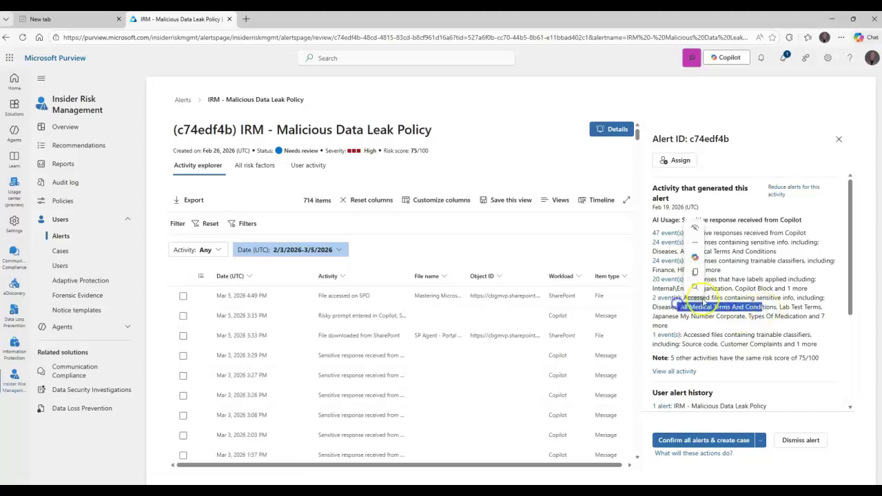
scroll(772, 286, "down", 1)
scroll(772, 287, "up", 1)
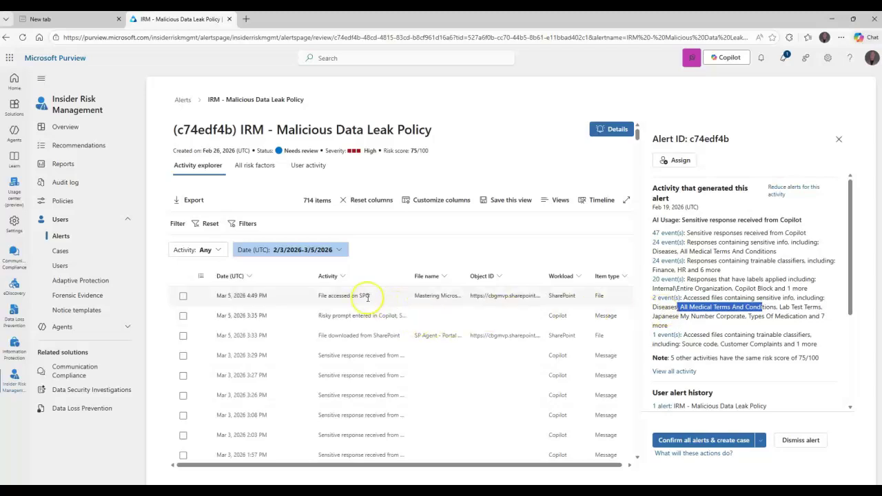
scroll(715, 238, "down", 2)
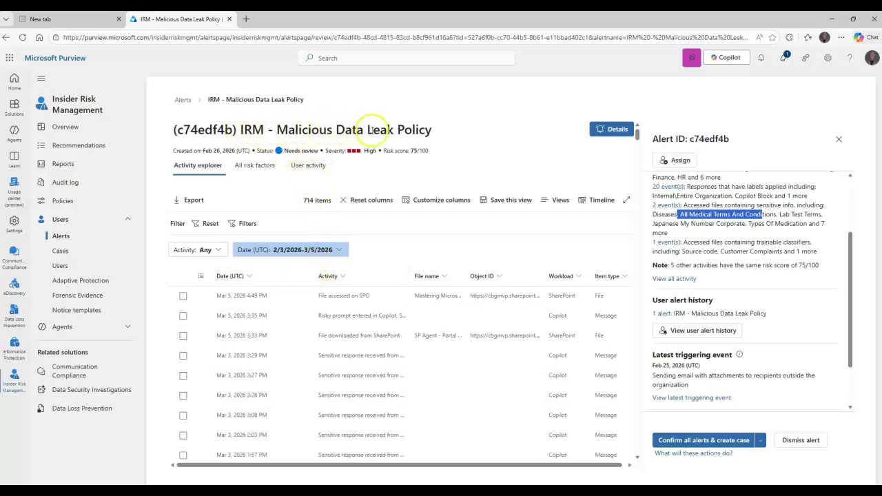
left_click_drag(429, 131, 252, 129)
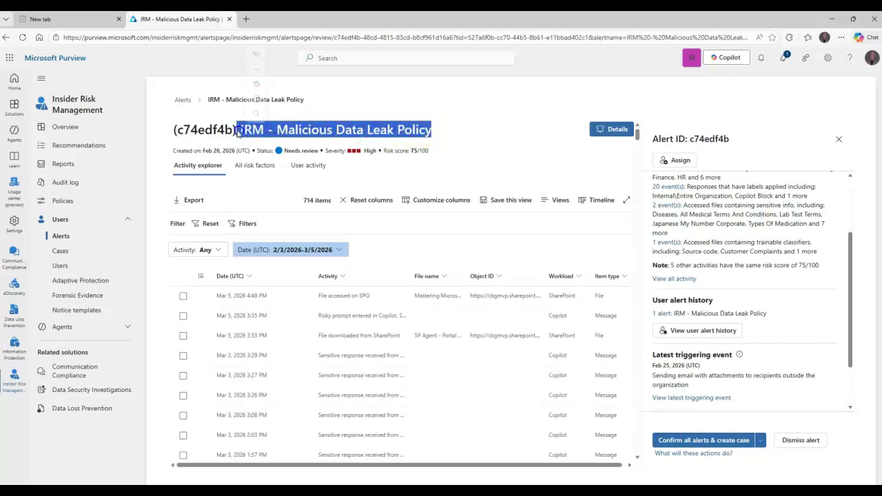
Step: View the Cases page, then open the profile of the first user listed on the Users page
left_click(60, 255)
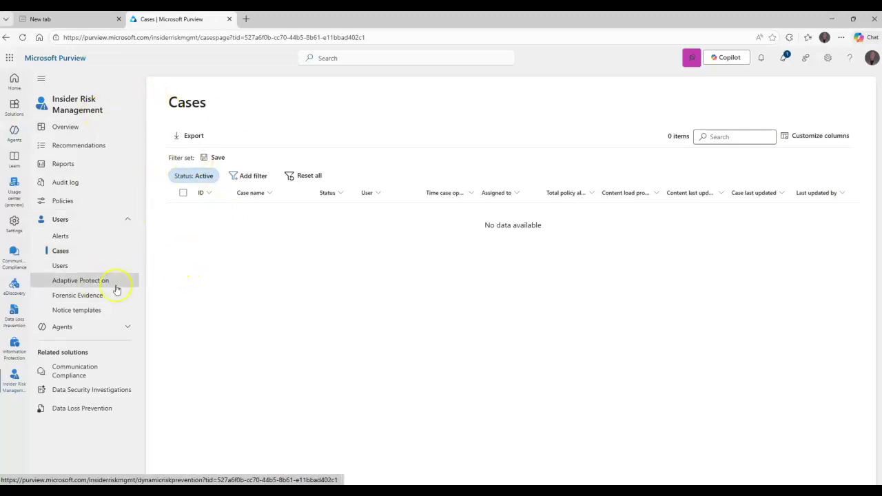
left_click(80, 269)
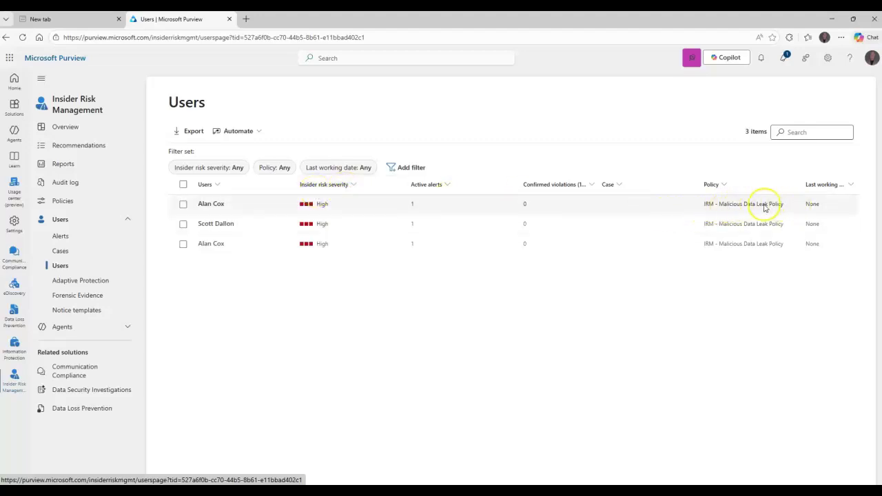
left_click(209, 207)
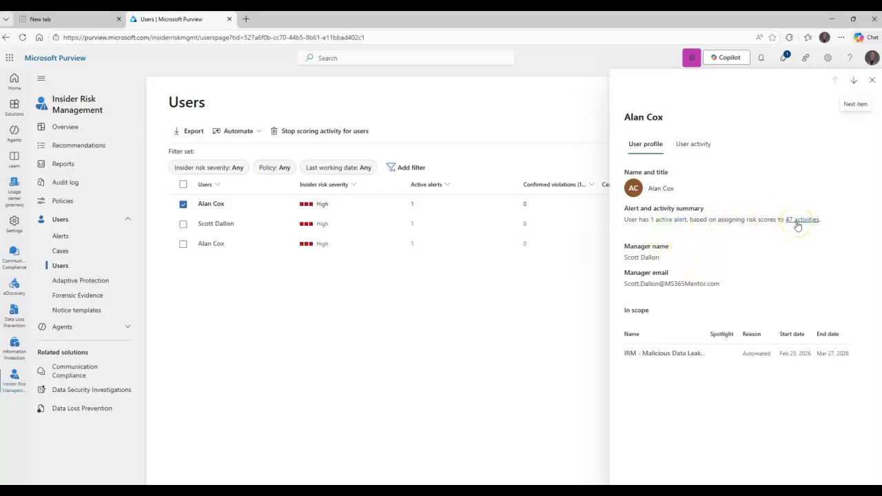
Step: Browse the selected user's activity history with its risk scores and events, then close the user's details
left_click(694, 143)
scroll(745, 221, "down", 2)
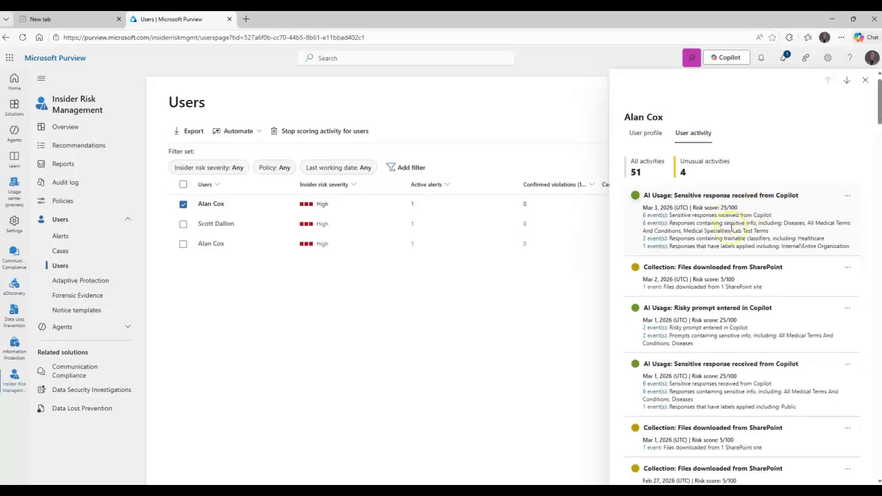
scroll(732, 227, "down", 10)
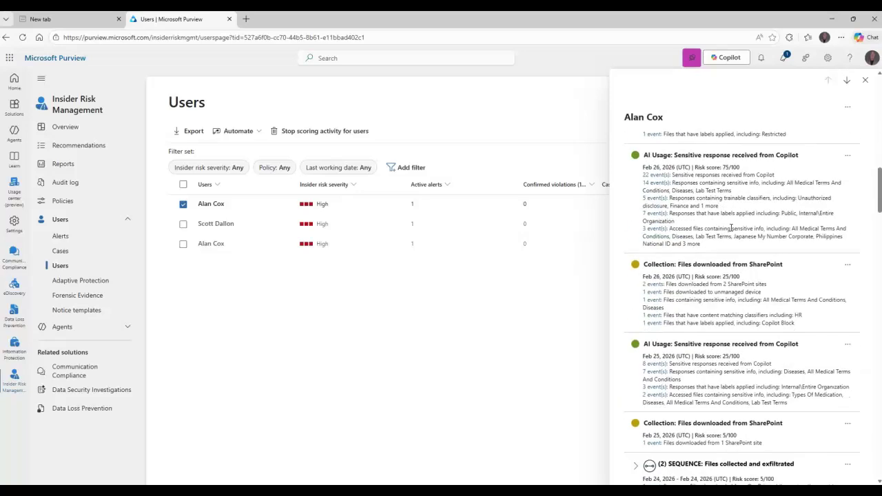
scroll(731, 230, "down", 1)
scroll(731, 230, "up", 5)
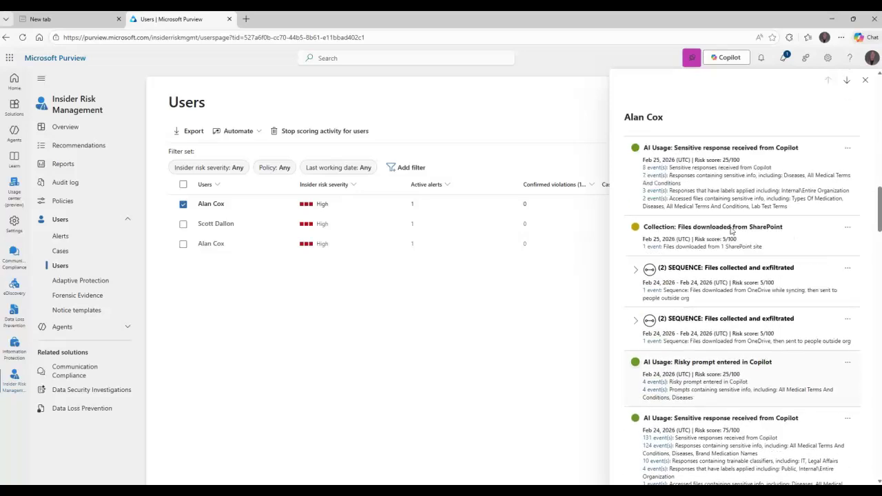
scroll(731, 228, "up", 5)
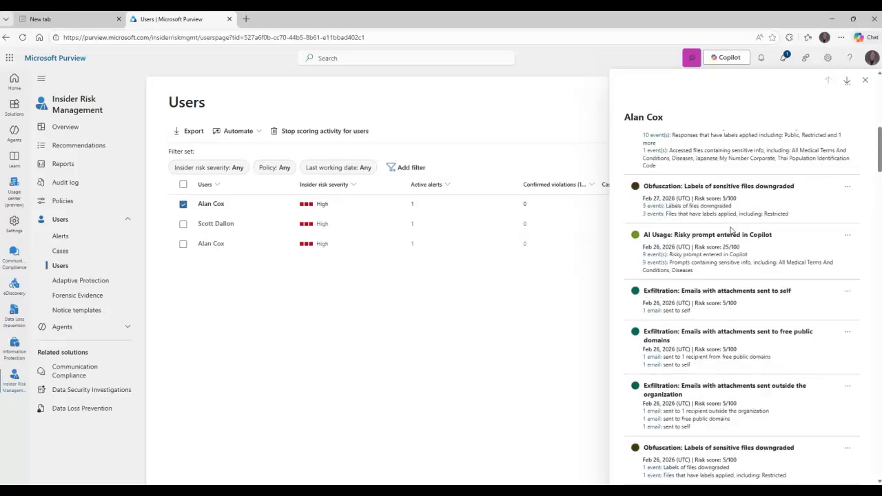
left_click(865, 80)
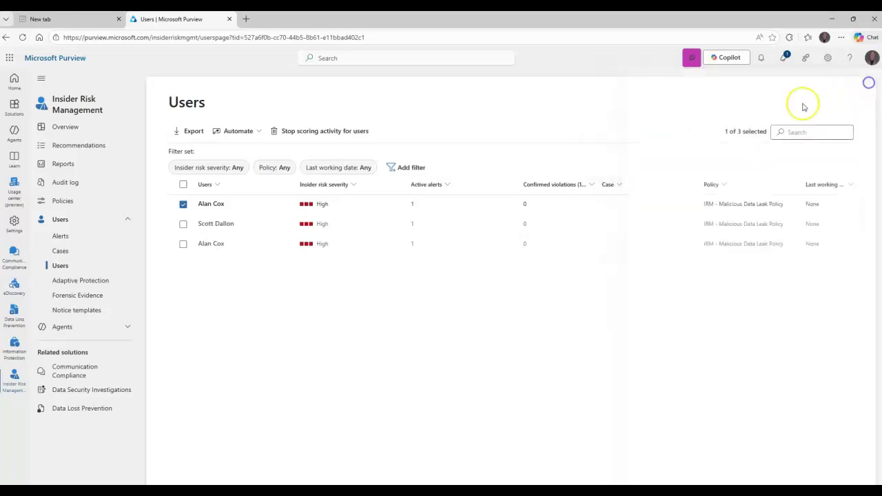
Step: Review the Adaptive Protection dashboard, the insider risk levels and the Adaptive Protection settings
left_click(89, 282)
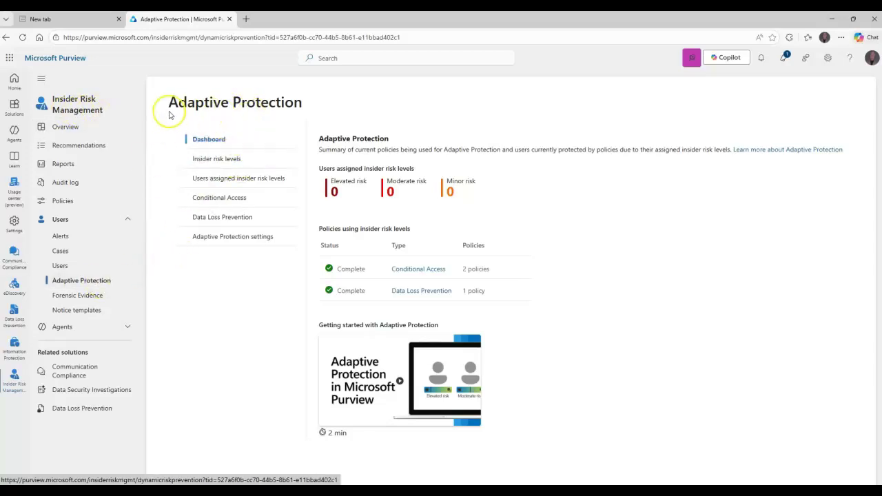
left_click(241, 165)
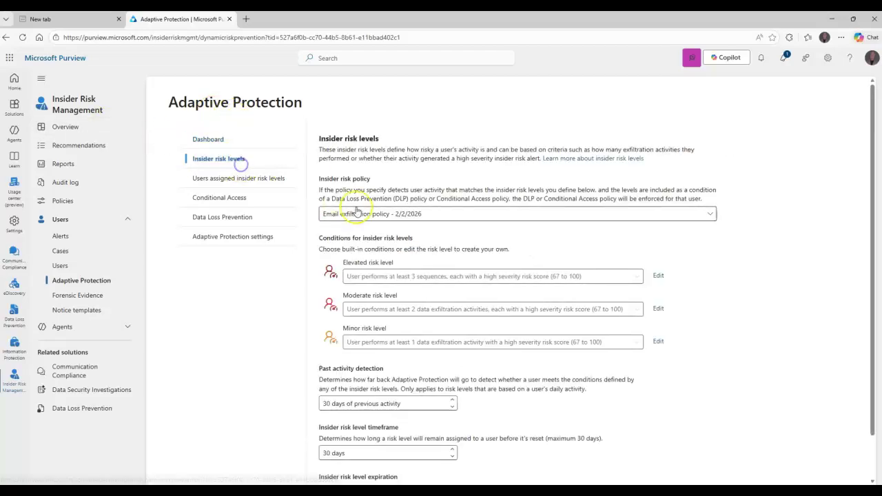
left_click_drag(386, 139, 324, 138)
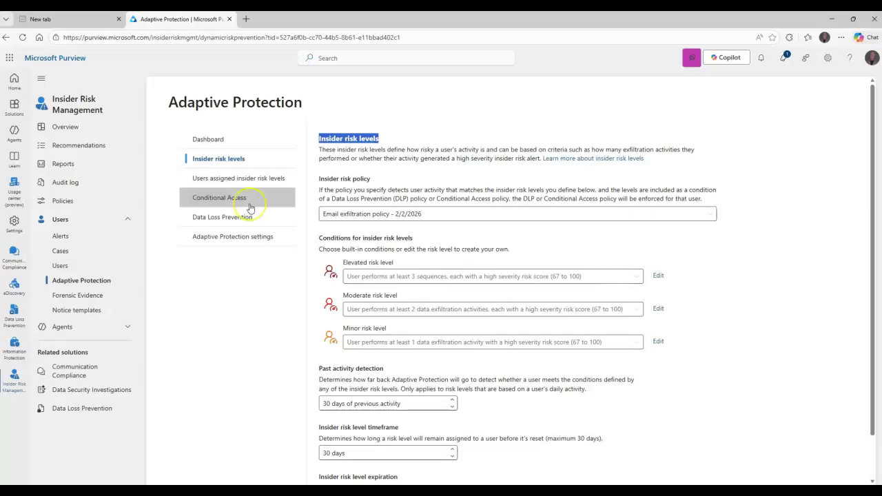
left_click(245, 219)
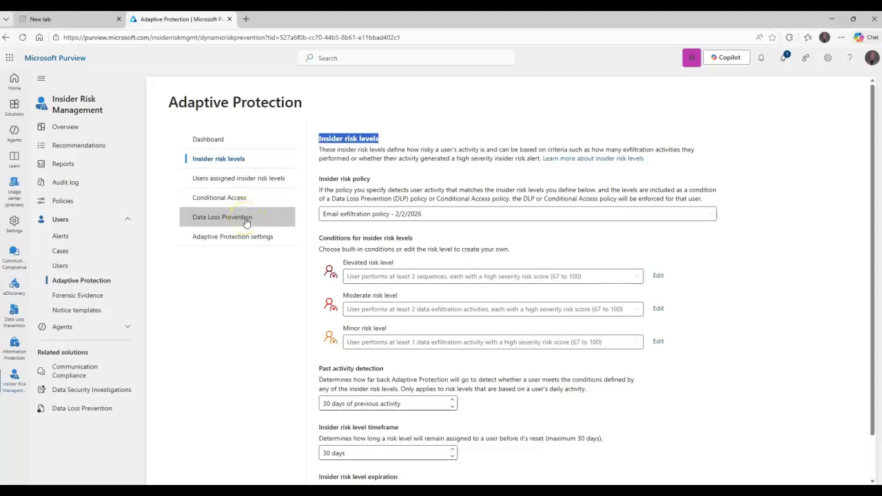
left_click(249, 235)
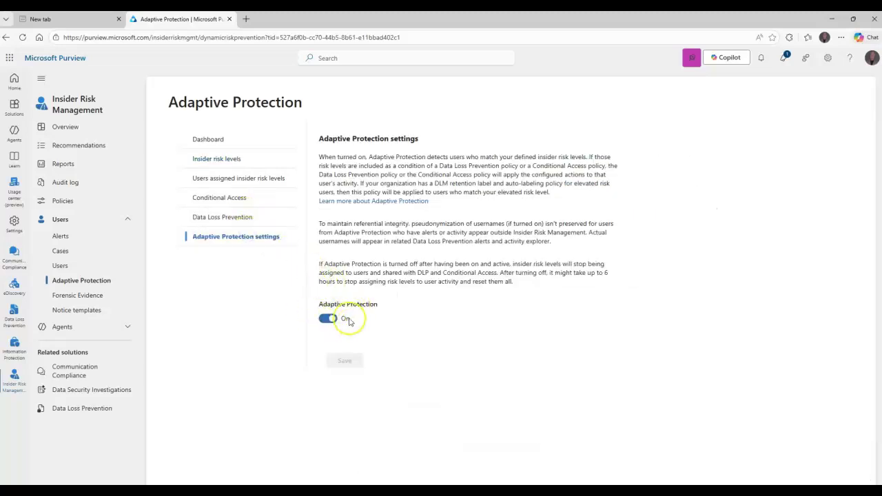
Step: Review the Forensic Evidence settings, including evidence capturing, capturing window, upload bandwidth, cache limits and device resource limits
left_click(79, 295)
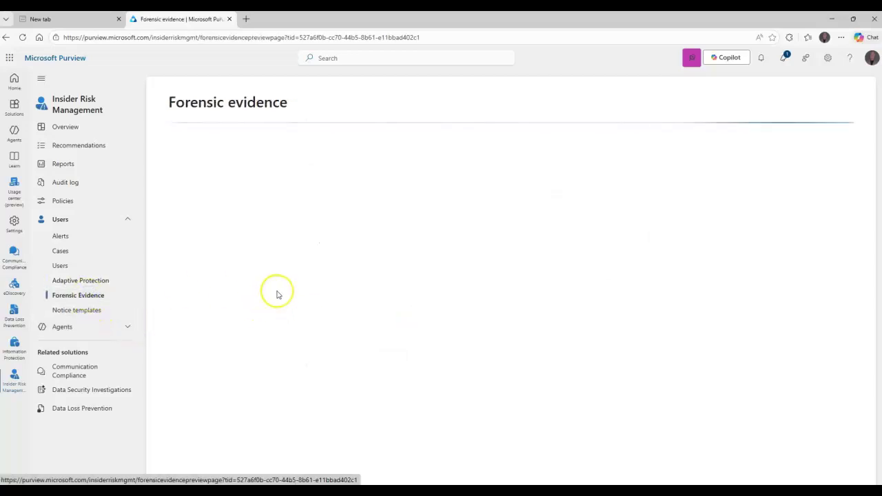
left_click_drag(320, 235, 670, 237)
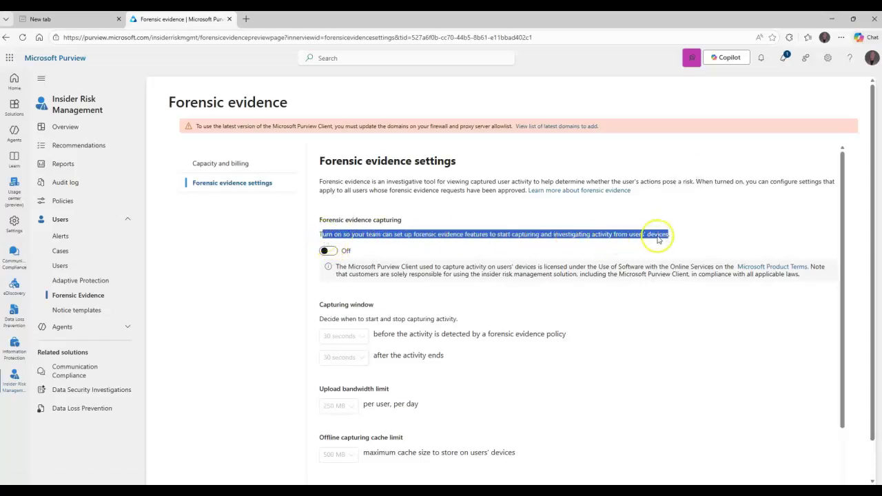
scroll(500, 286, "down", 2)
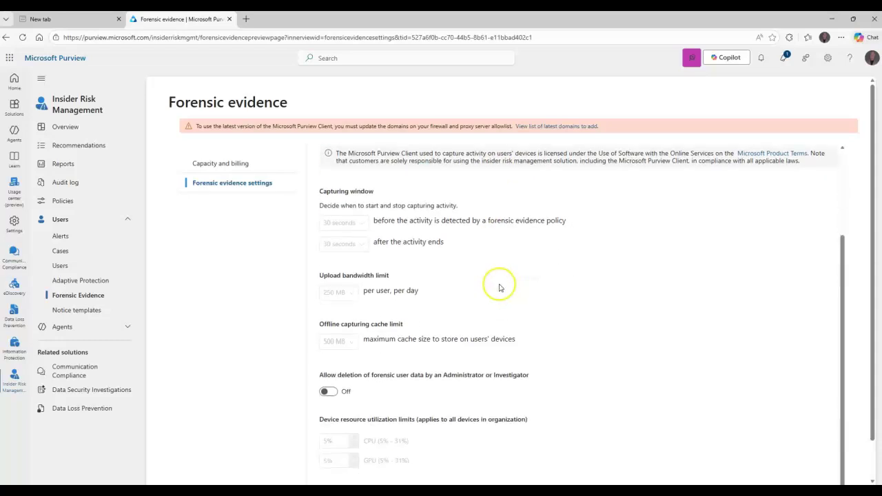
scroll(472, 321, "up", 1)
scroll(475, 321, "down", 1)
scroll(415, 296, "up", 2)
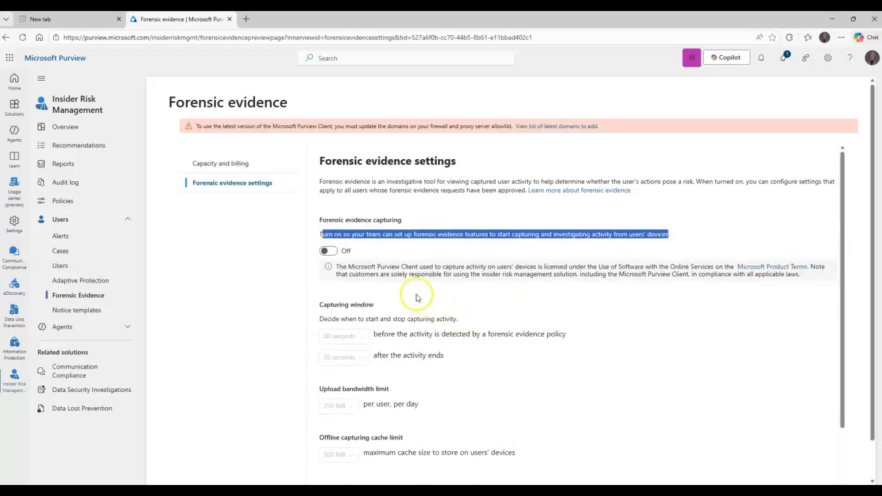
Step: Check the forensic evidence capacity and billing information, then return to the forensic evidence settings and look through them again
left_click(242, 171)
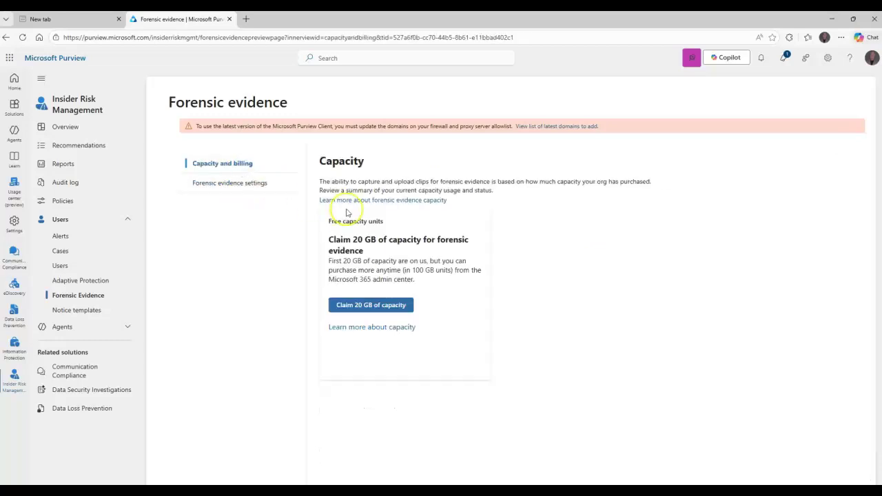
left_click(241, 182)
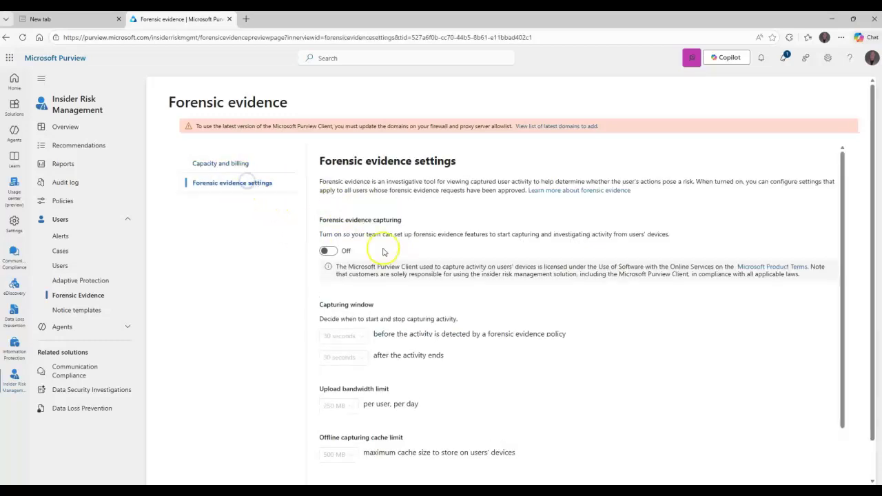
scroll(400, 310, "down", 3)
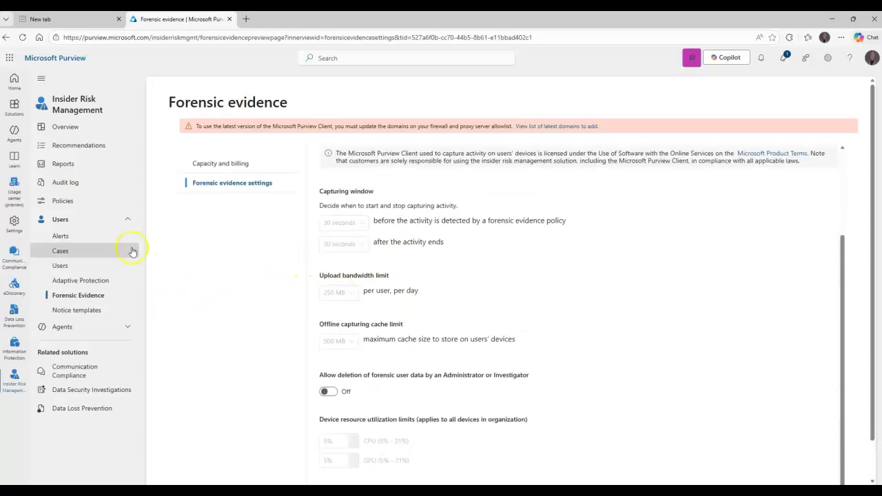
scroll(275, 221, "up", 3)
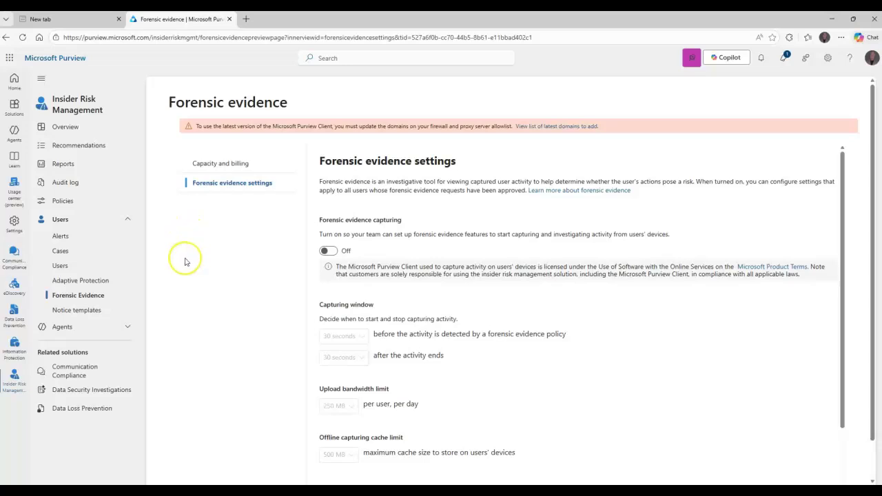
Step: Review the notice templates page and the fields of the new notice template form, then close the form without creating a template
left_click(73, 312)
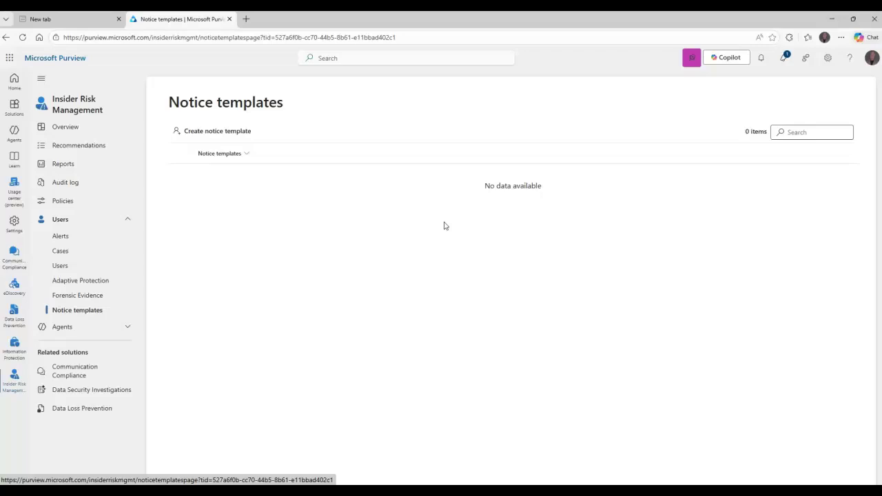
left_click(243, 155)
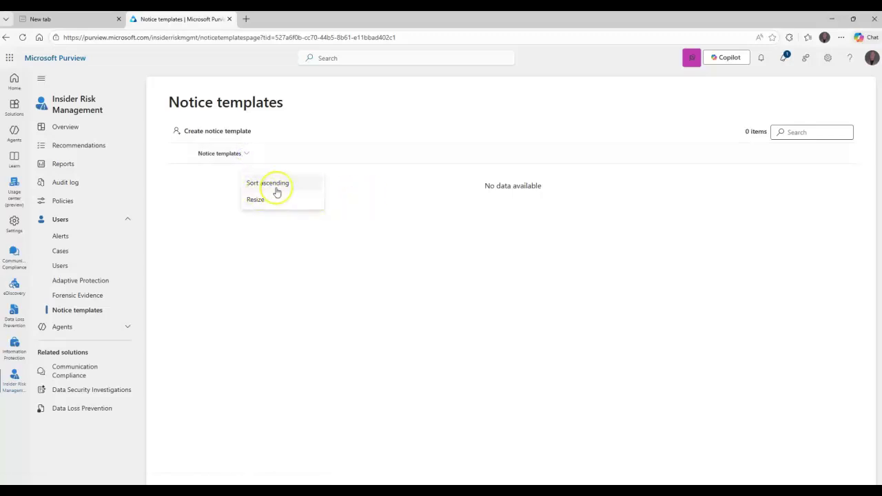
left_click(261, 254)
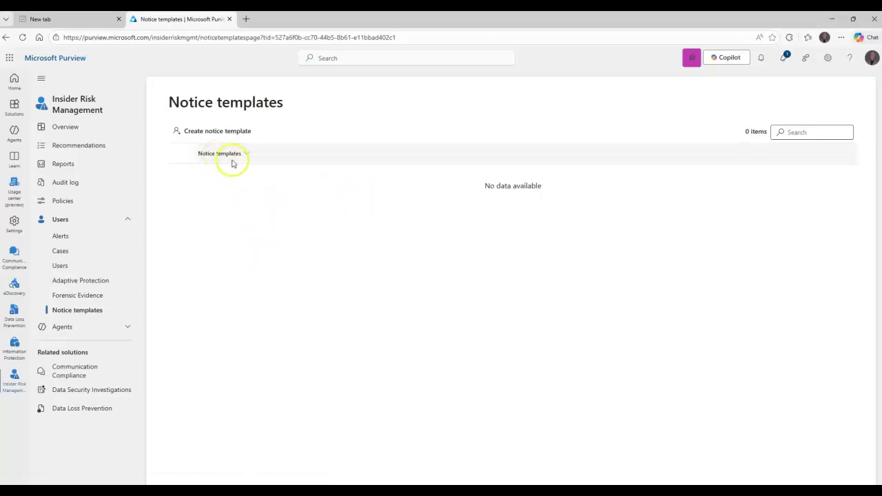
left_click(203, 131)
left_click(676, 147)
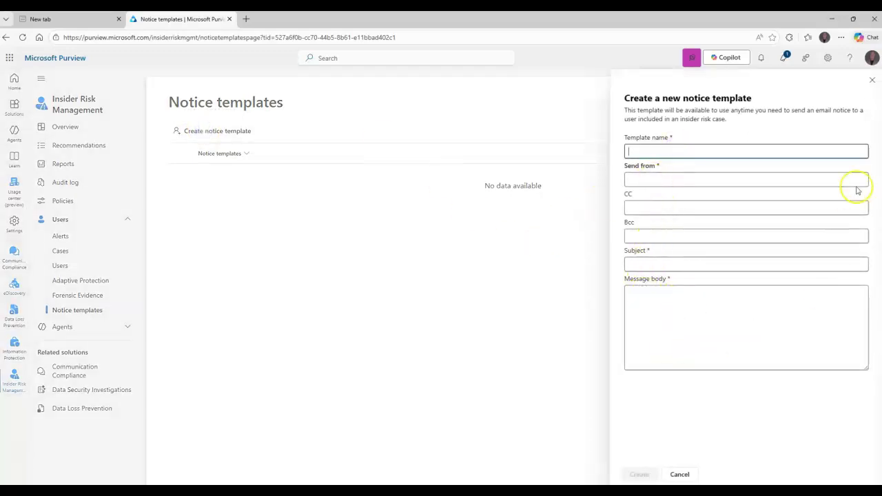
left_click(870, 81)
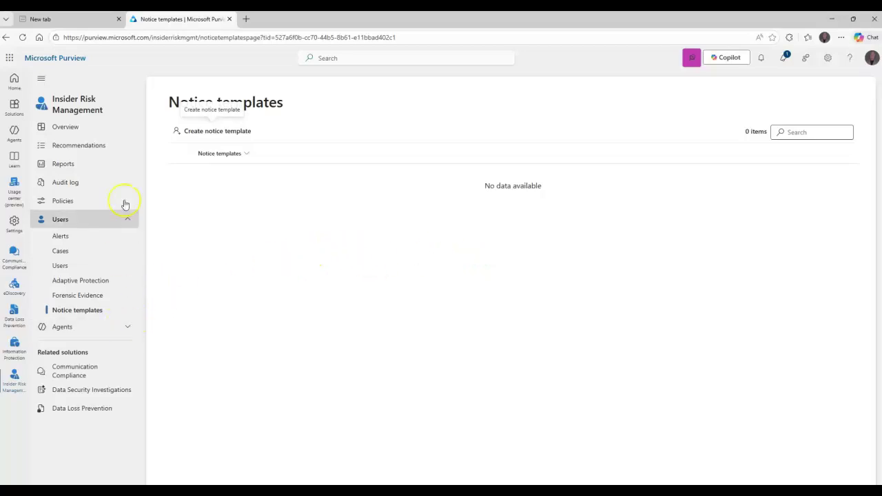
Step: Review the Insider Risk Management list of agents and the alerts for agents
left_click(103, 329)
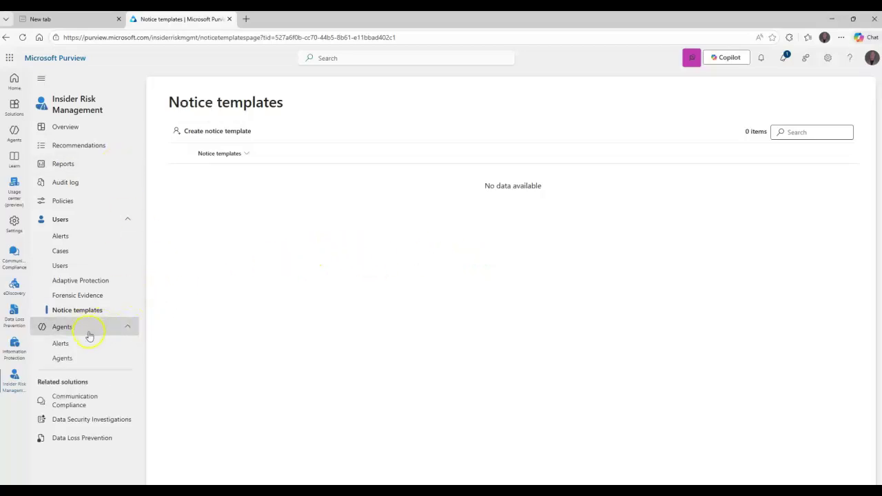
left_click(62, 357)
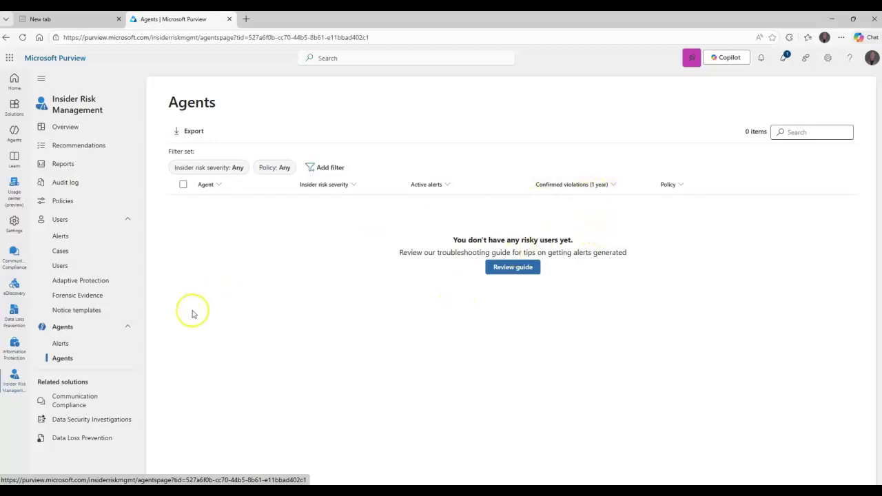
left_click(59, 345)
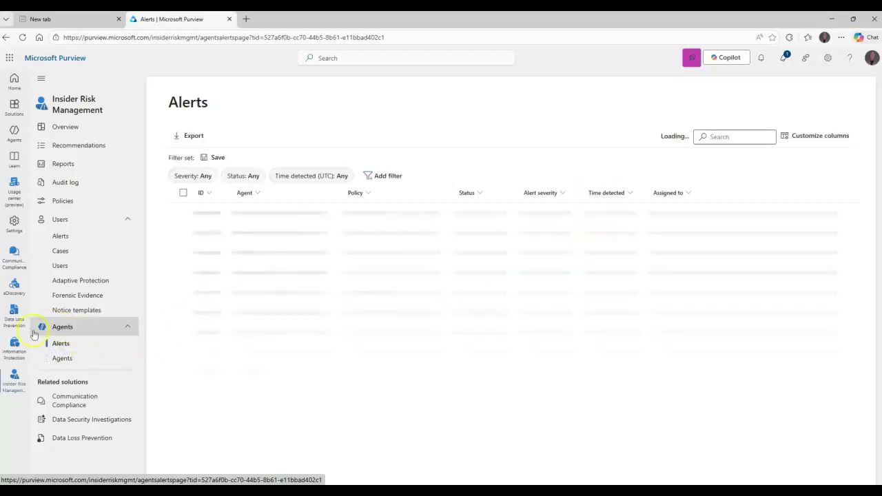